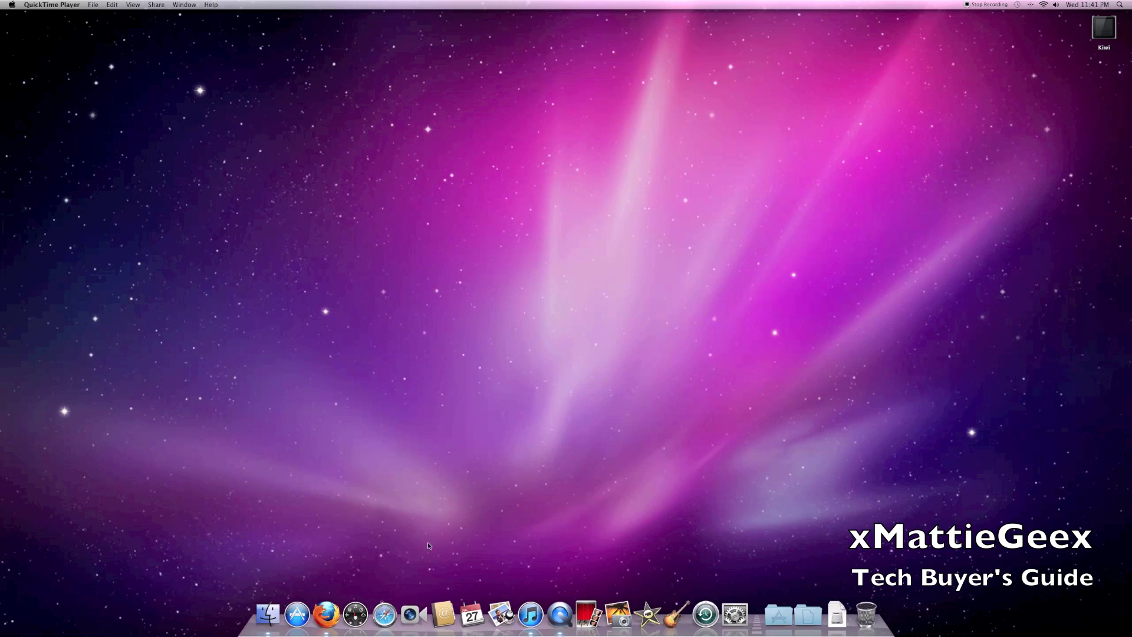
- Launch the App Store from the Dock and let its Featured page load with the OS X Lion banner
{"action": "left_click", "coordinate": [297, 615]}
{"action": "left_click", "coordinate": [295, 616]}
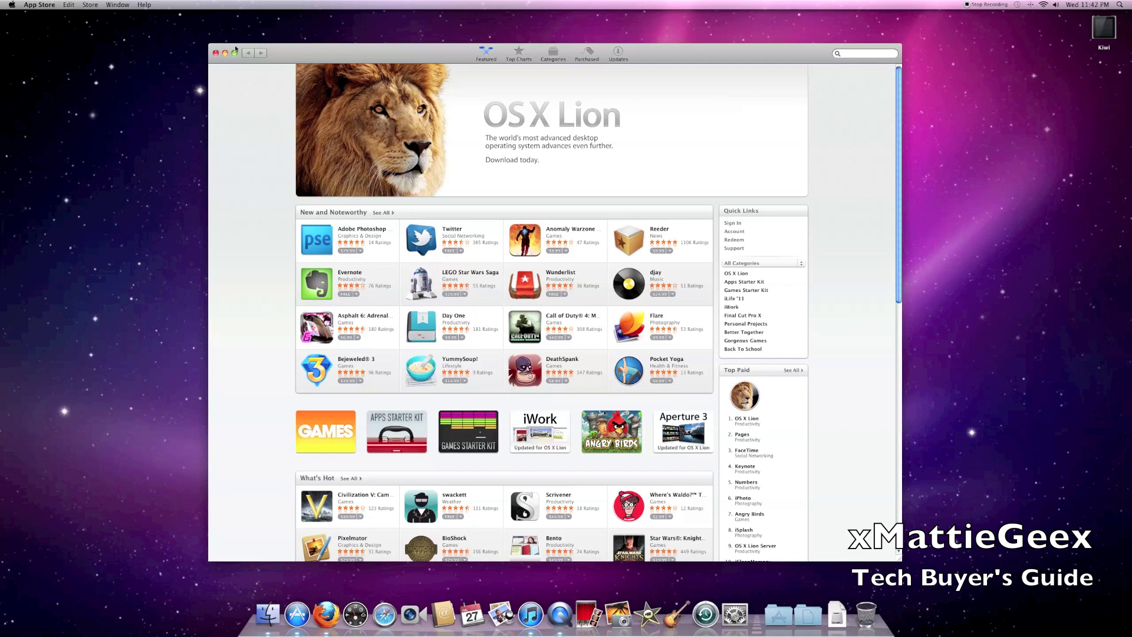
- Open the OS X Lion product page and buy it for $29.99
{"action": "left_click", "coordinate": [515, 106]}
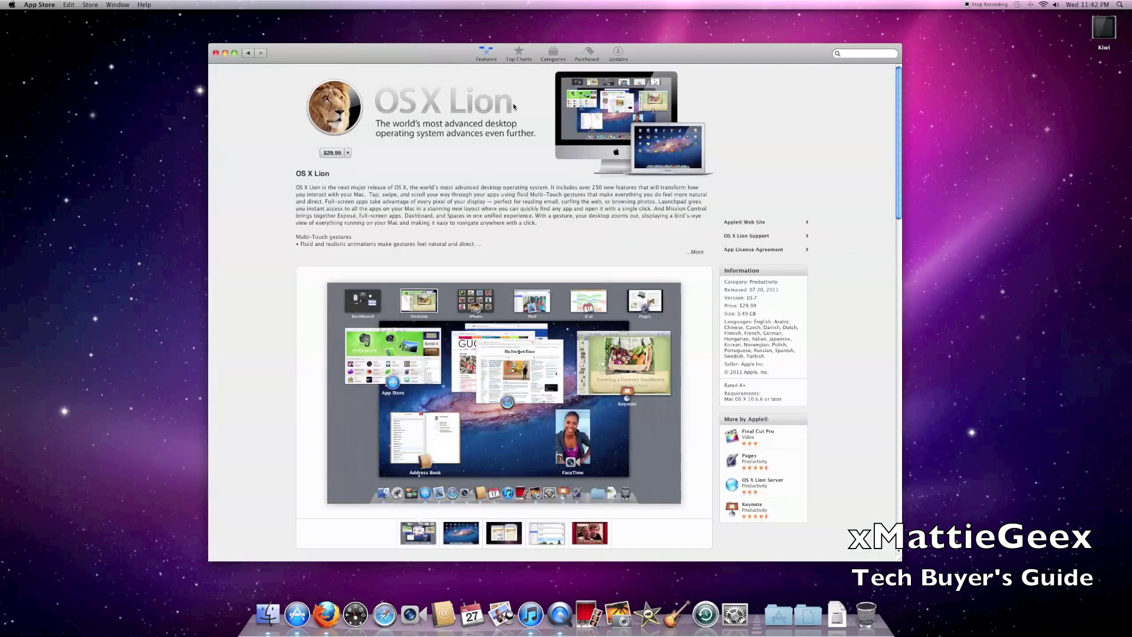
{"action": "left_click", "coordinate": [339, 155]}
{"action": "left_click", "coordinate": [338, 155]}
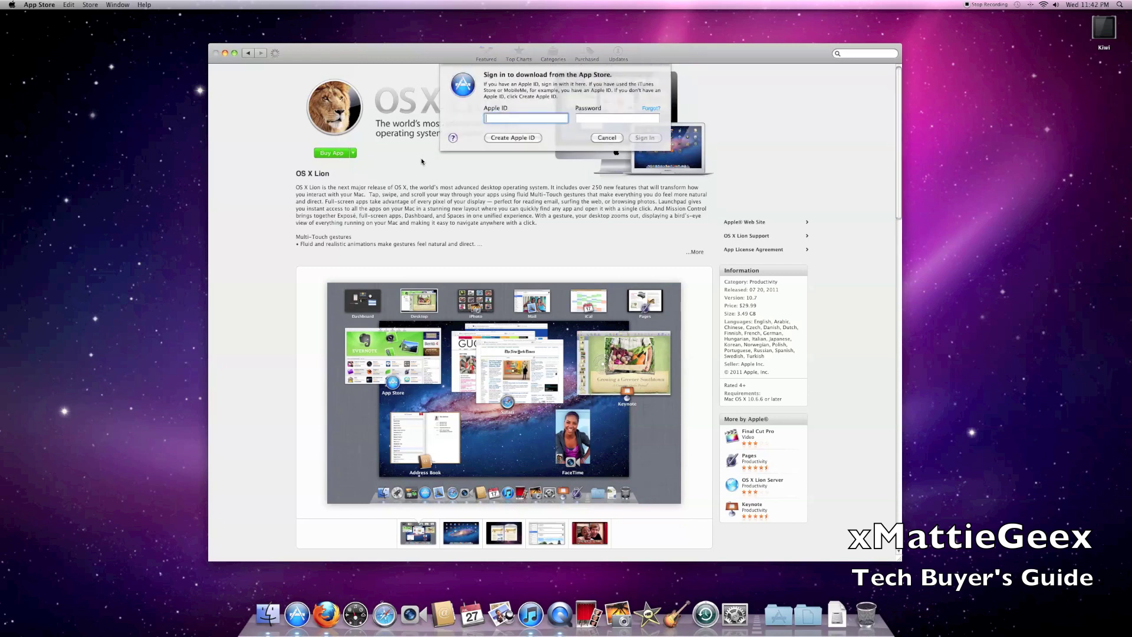
- Sign in with the Apple ID and its password, and confirm billing so the download proceeds
{"action": "key", "text": "Tab"}
{"action": "type", "text": "*******"}
{"action": "left_click", "coordinate": [620, 135]}
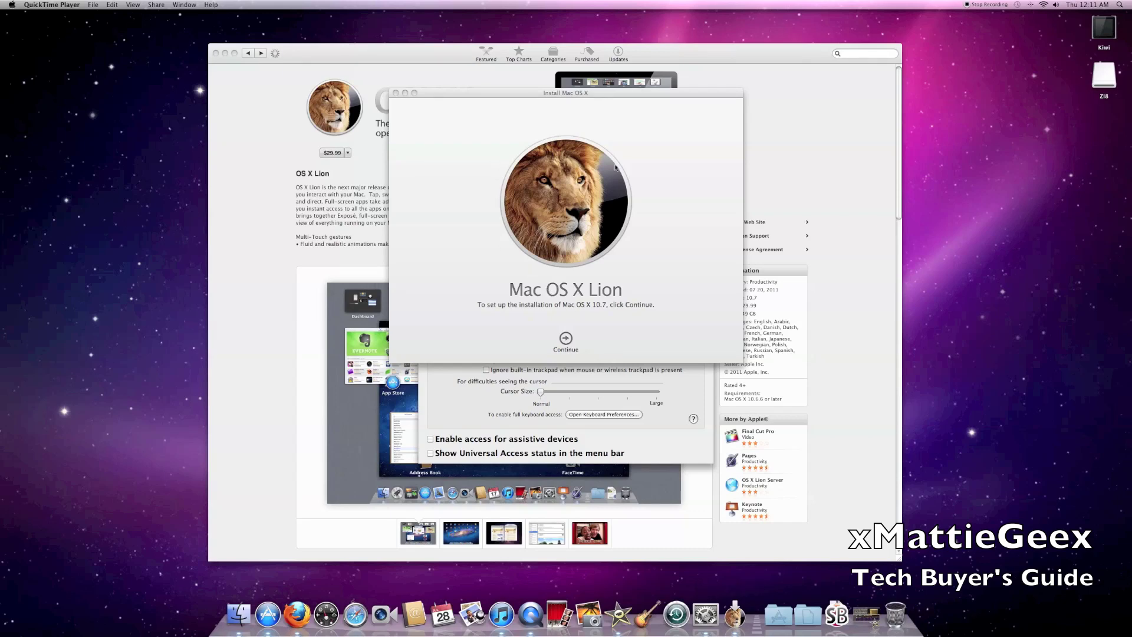
- Bring the Lion installer forward, continue, and agree to the software license
{"action": "left_click", "coordinate": [692, 208]}
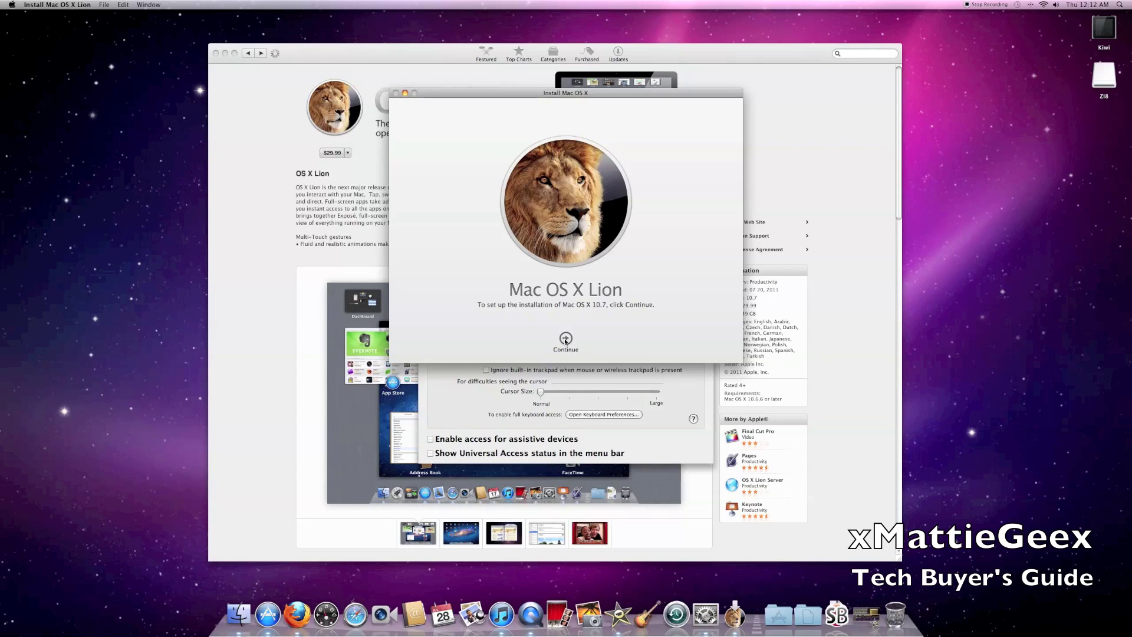
{"action": "left_click", "coordinate": [566, 339]}
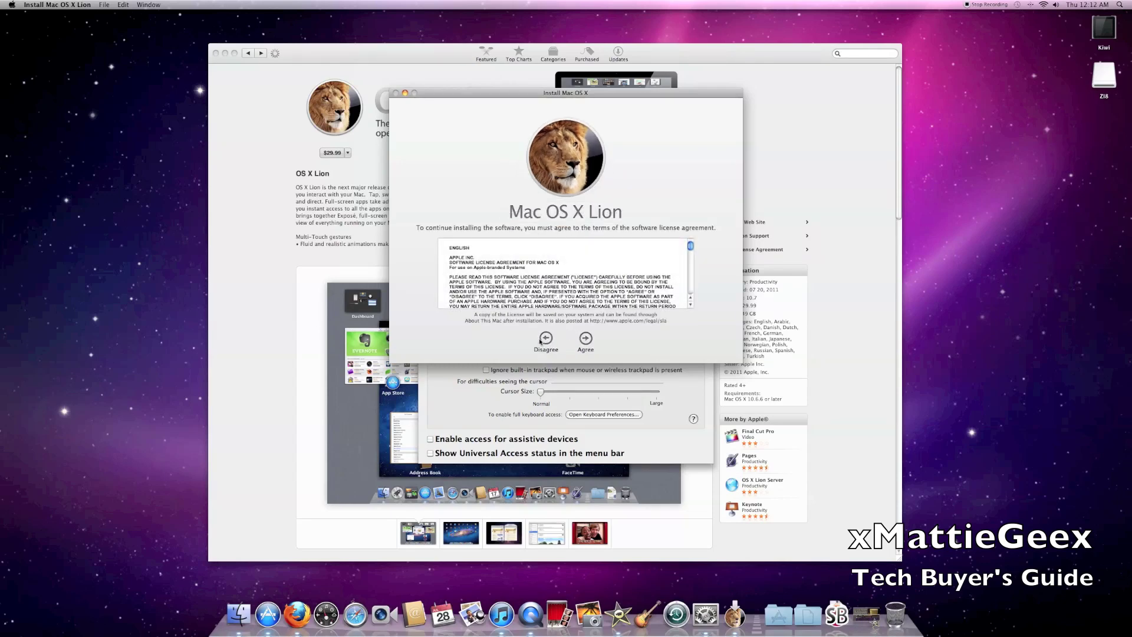
{"action": "left_click", "coordinate": [586, 339]}
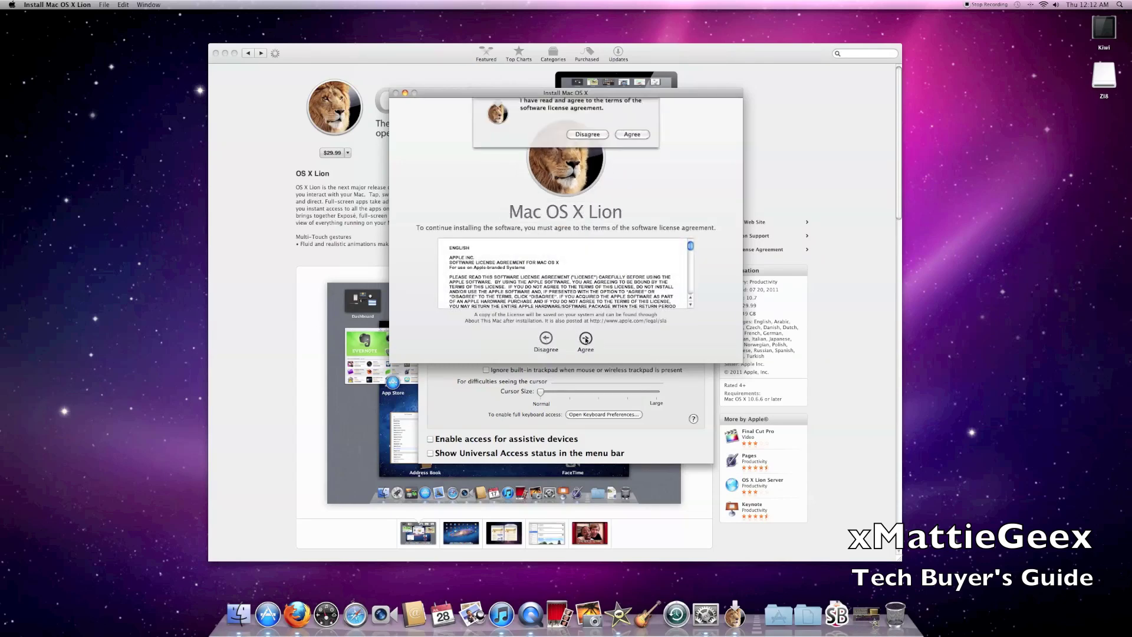
{"action": "left_click", "coordinate": [631, 140]}
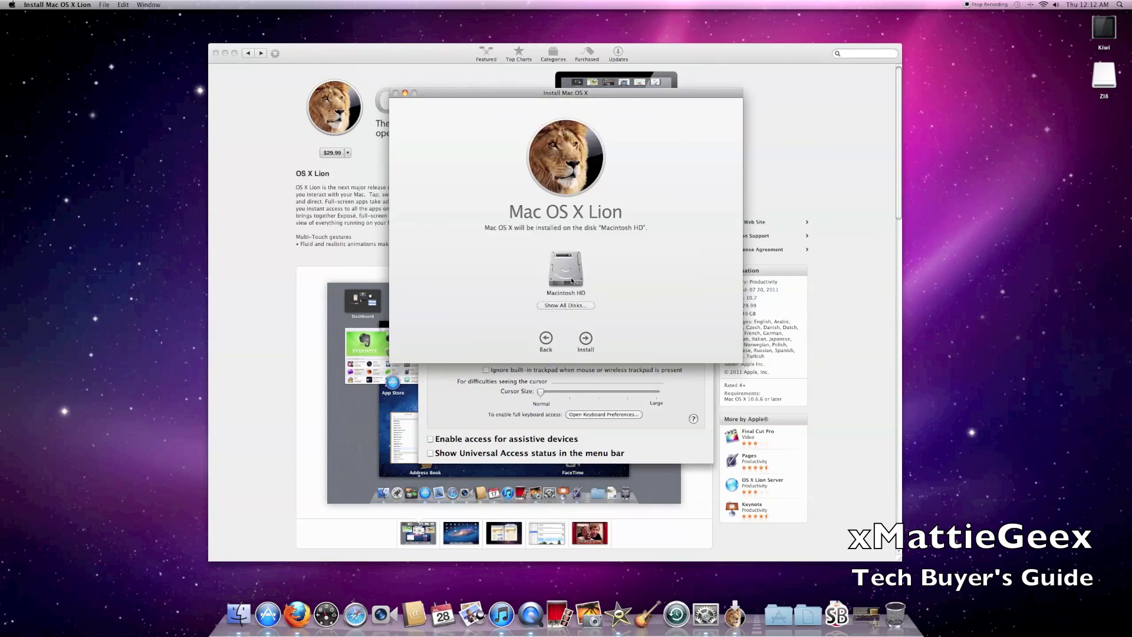
- Install onto Macintosh HD, authorising with the administrator password
{"action": "left_click", "coordinate": [586, 339]}
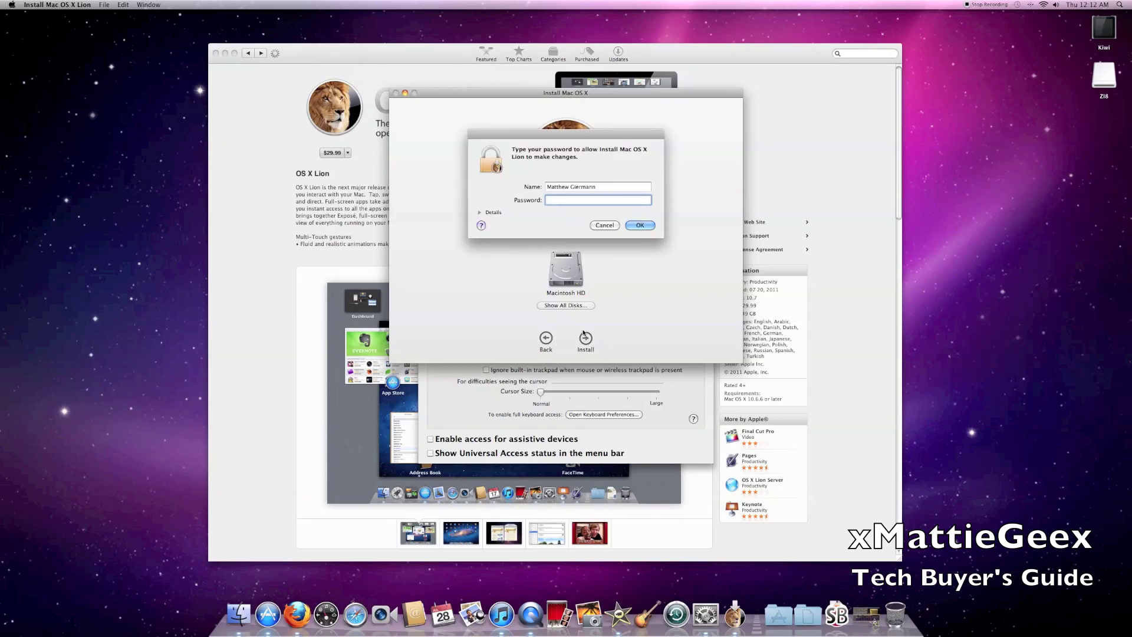
{"action": "type", "text": "••••••••"}
{"action": "key", "text": "Return"}
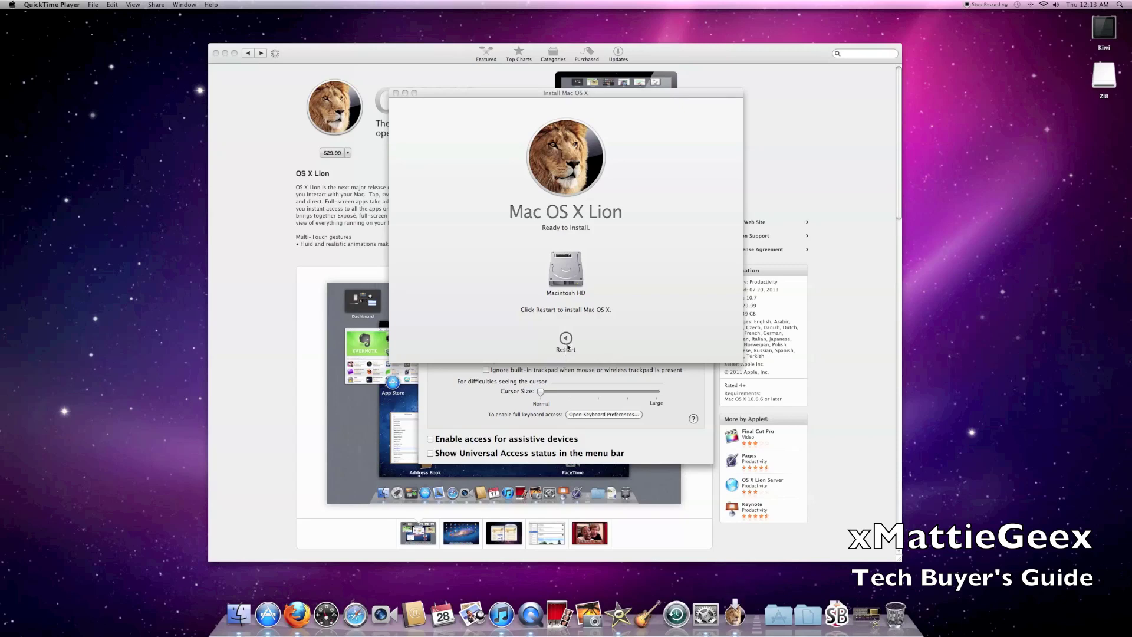
- Restart the Mac so the Lion installation completes and the new desktop appears
{"action": "left_click", "coordinate": [567, 341]}
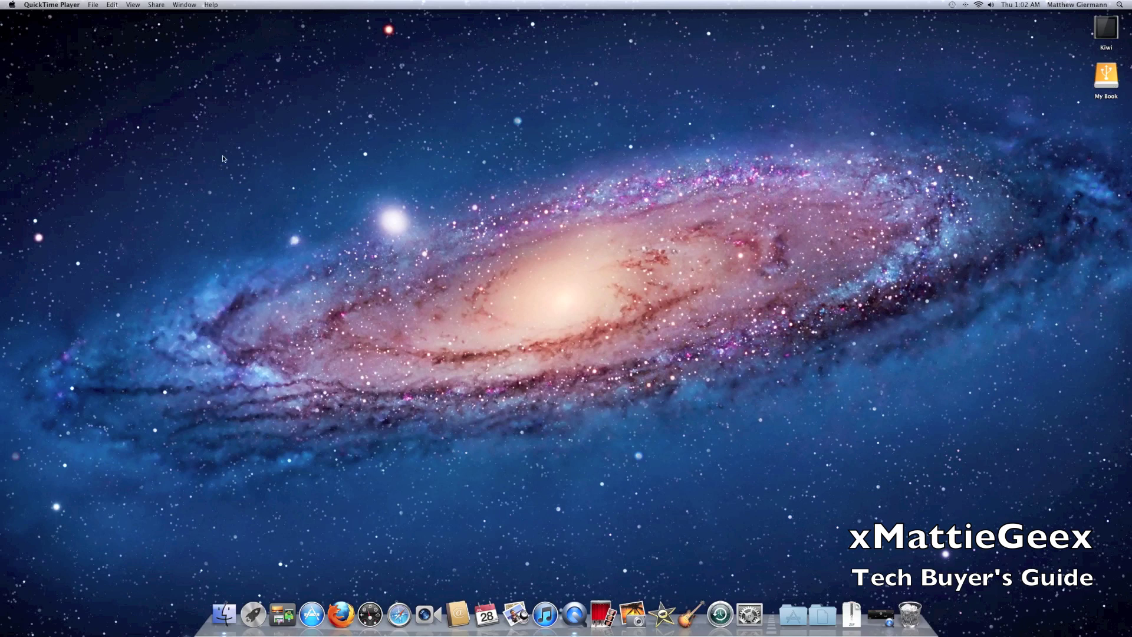
- Show About This Mac and its More Info overview confirming an iMac running 10.7
{"action": "left_click", "coordinate": [12, 5]}
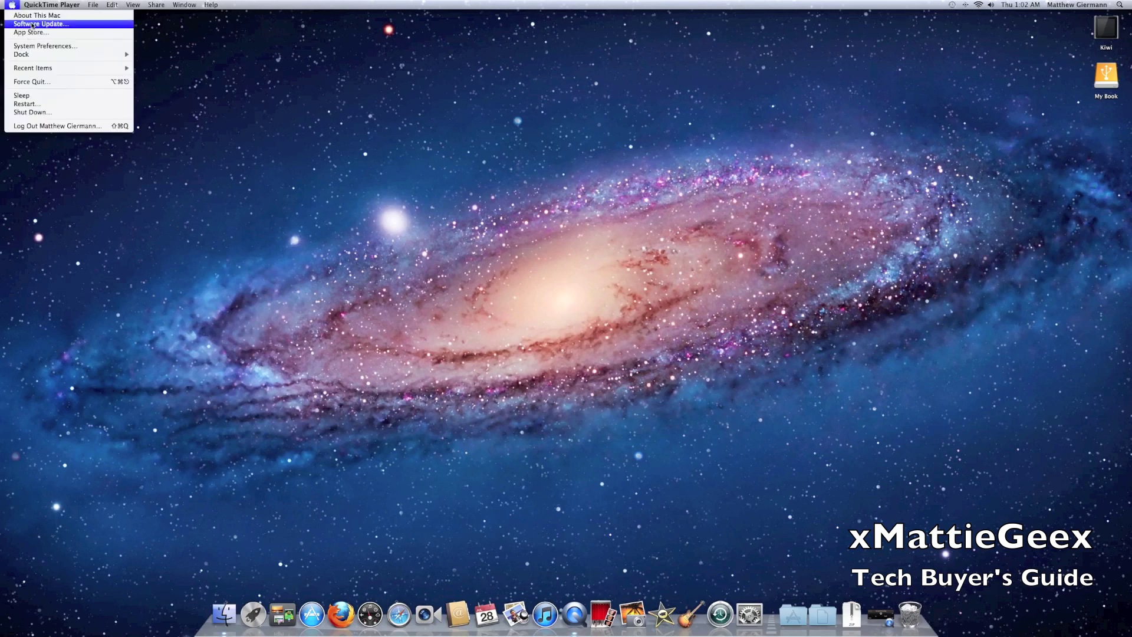
{"action": "left_click", "coordinate": [33, 16]}
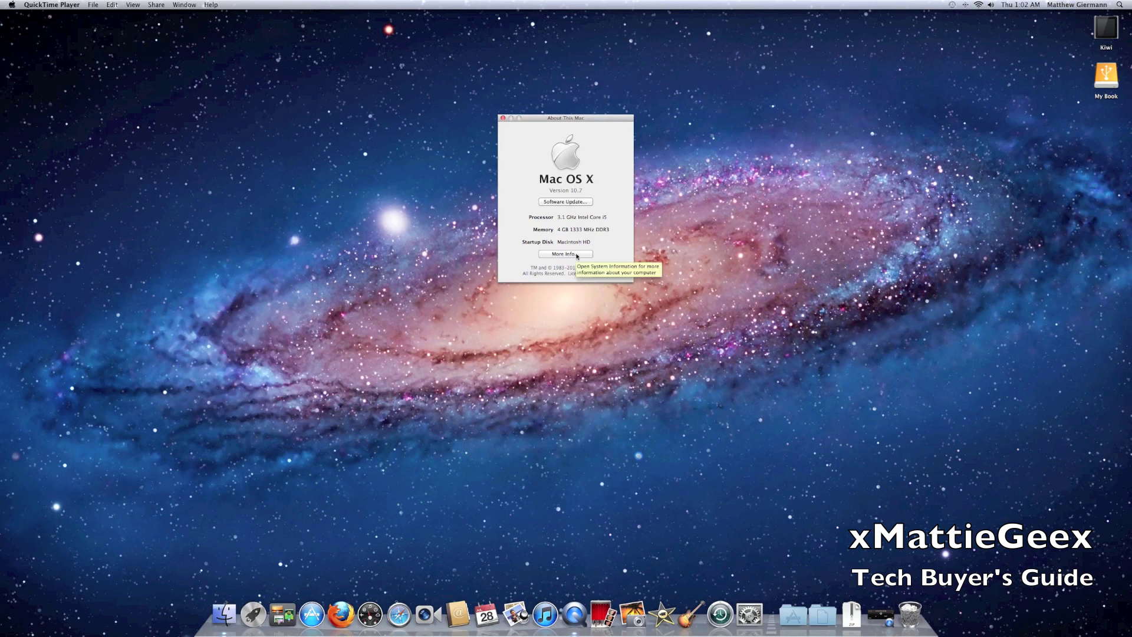
{"action": "left_click", "coordinate": [565, 254]}
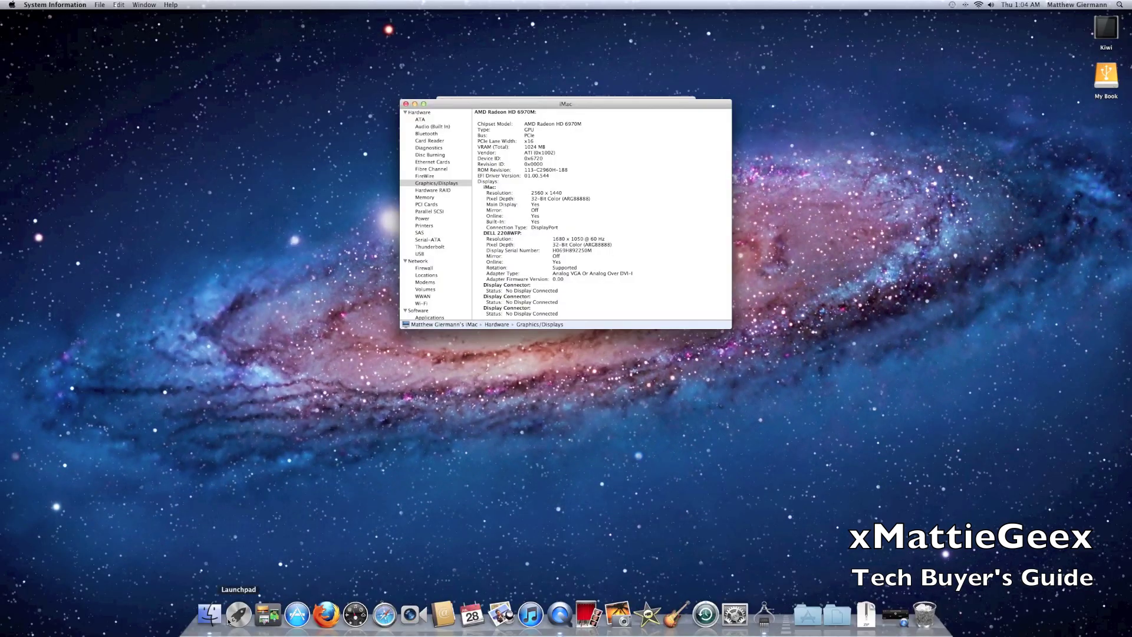
- Launch App Store, Safari and Time Machine from the Dock, cancelling the Time Machine backup prompt
{"action": "left_click", "coordinate": [268, 614]}
{"action": "left_click", "coordinate": [297, 615]}
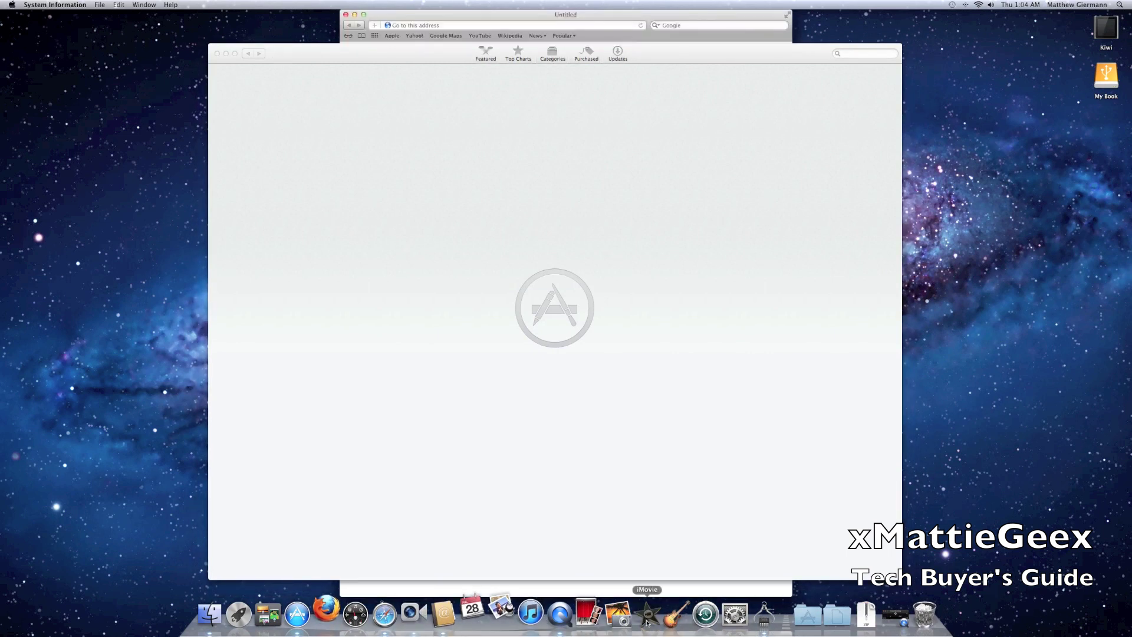
{"action": "left_click", "coordinate": [713, 621]}
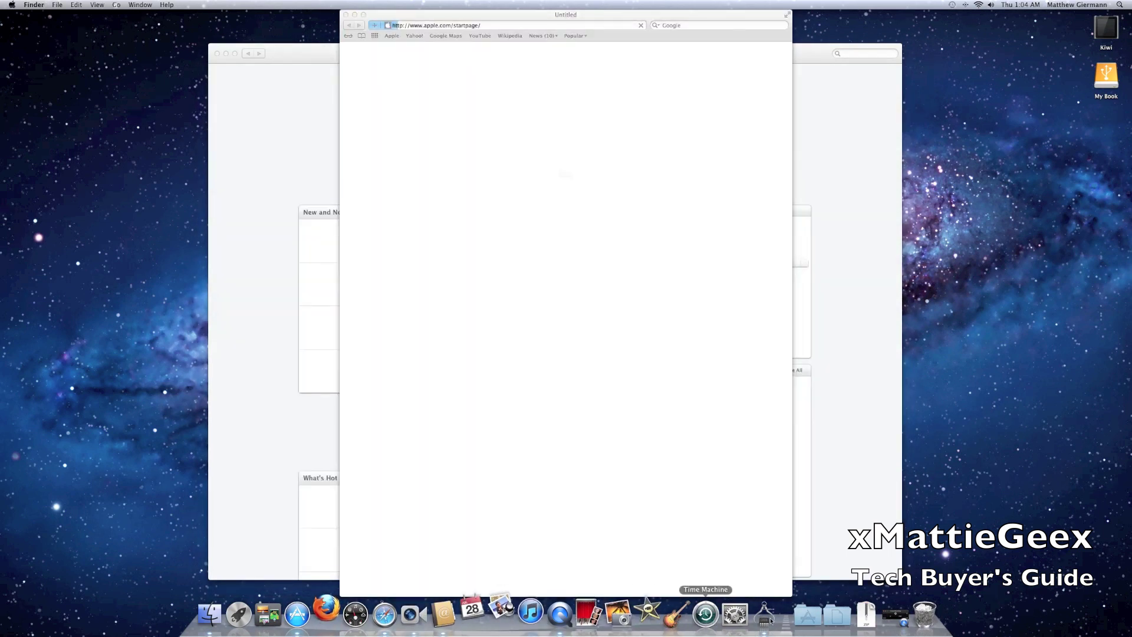
{"action": "left_click", "coordinate": [558, 197]}
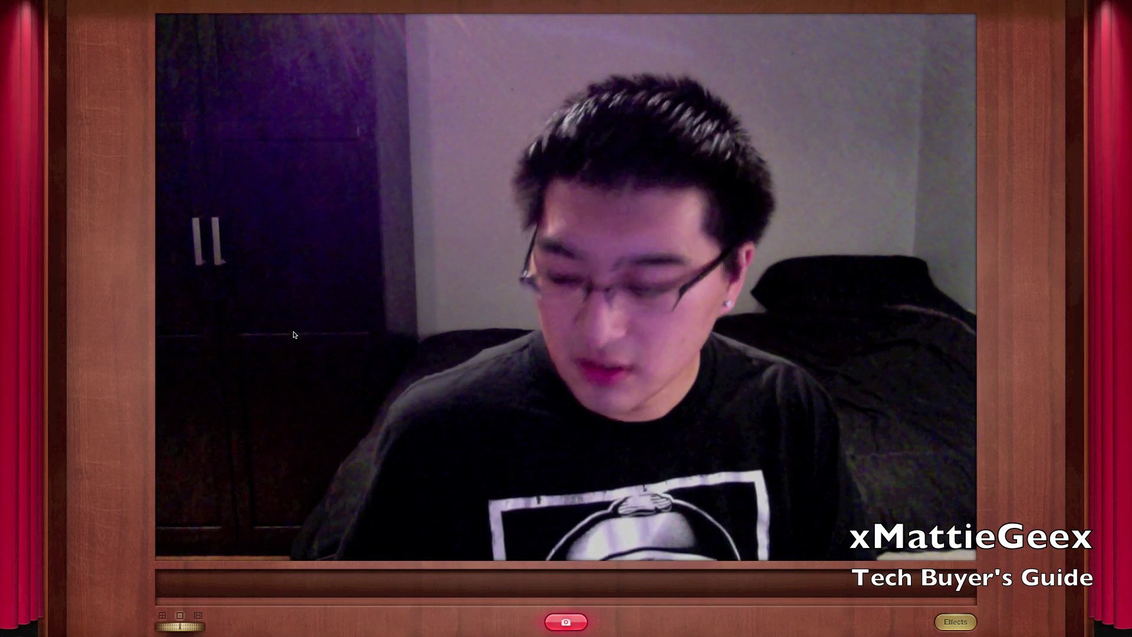
- Exit Photo Booth's full screen and bring up Mission Control with all windows
{"action": "key", "text": "Escape"}
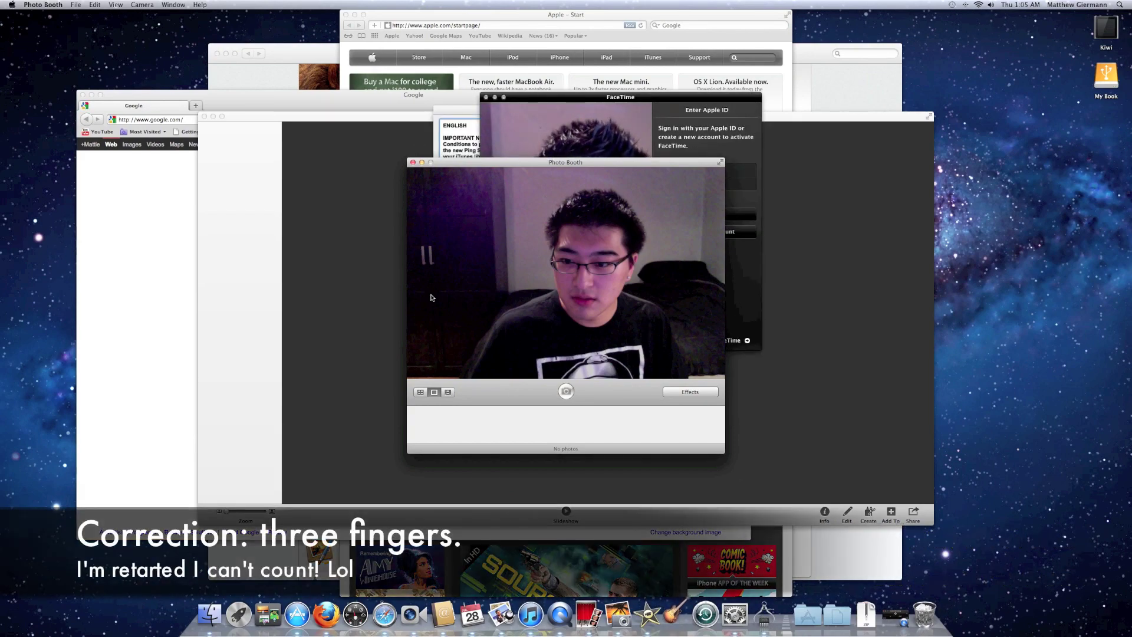
{"action": "key", "text": "ctrl+Up"}
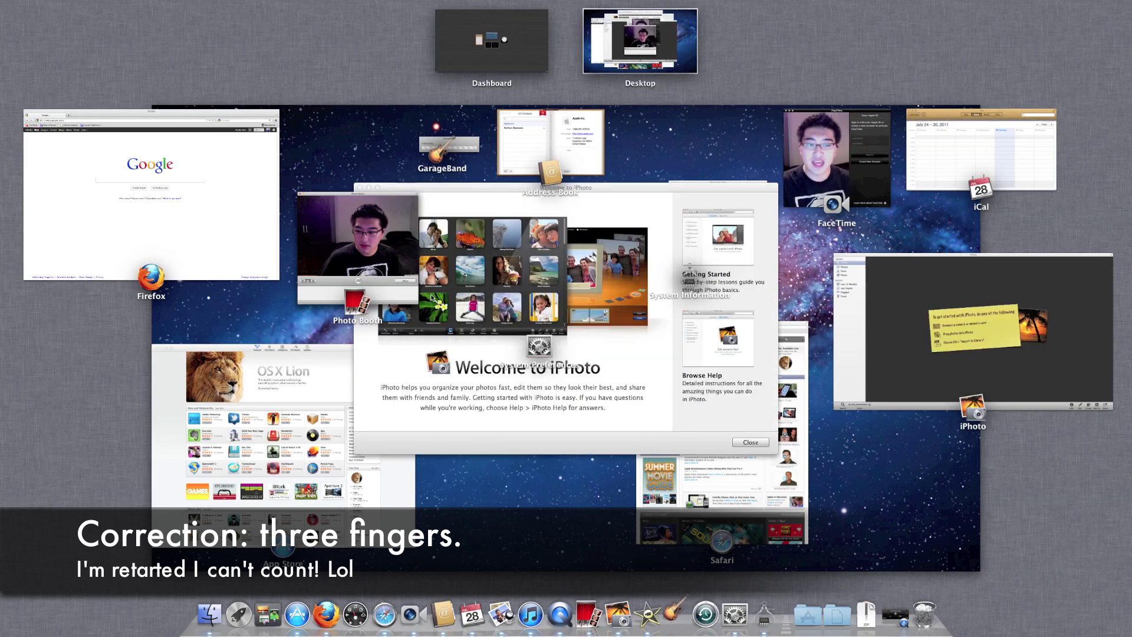
- Open additional Firefox windows and view them grouped under Firefox in Mission Control
{"action": "key", "text": "ctrl+Up"}
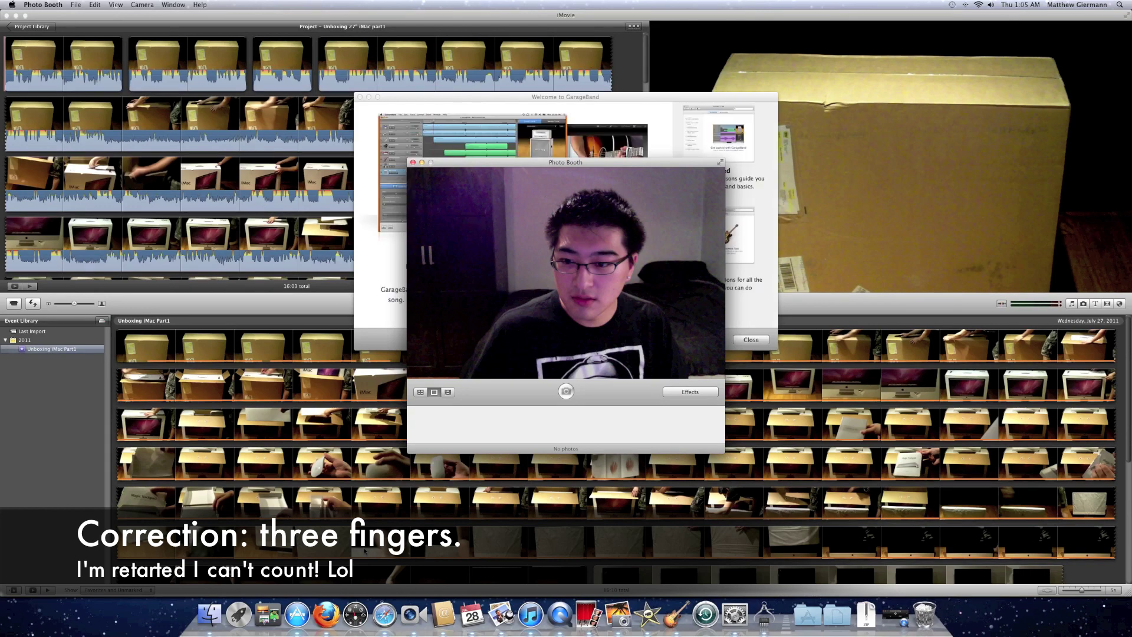
{"action": "key", "text": "ctrl+Up"}
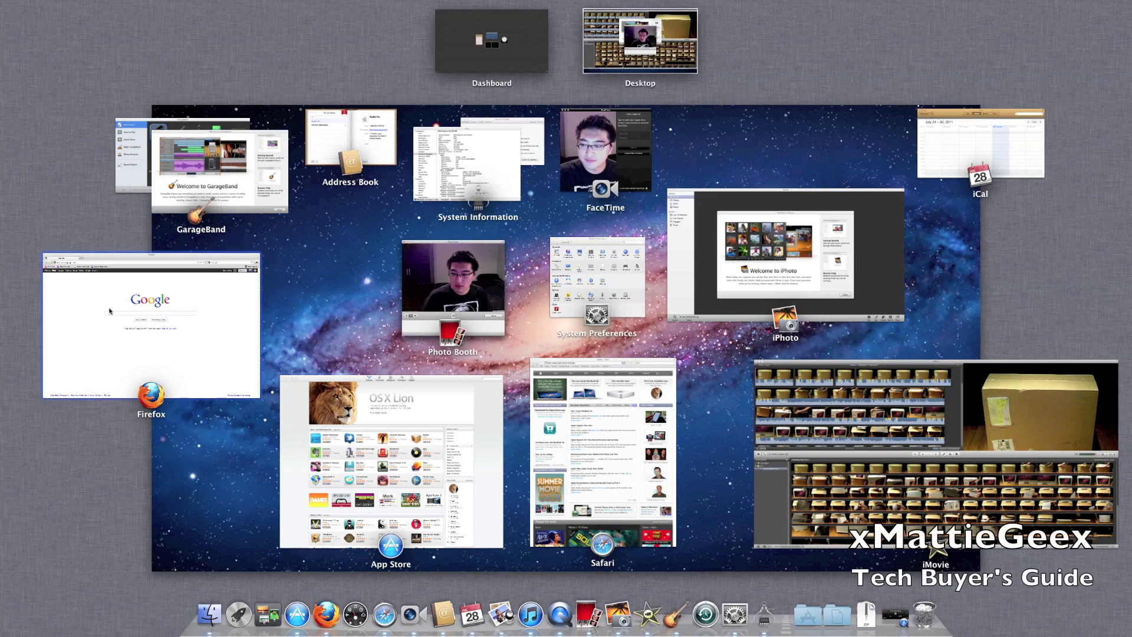
{"action": "left_click", "coordinate": [326, 615]}
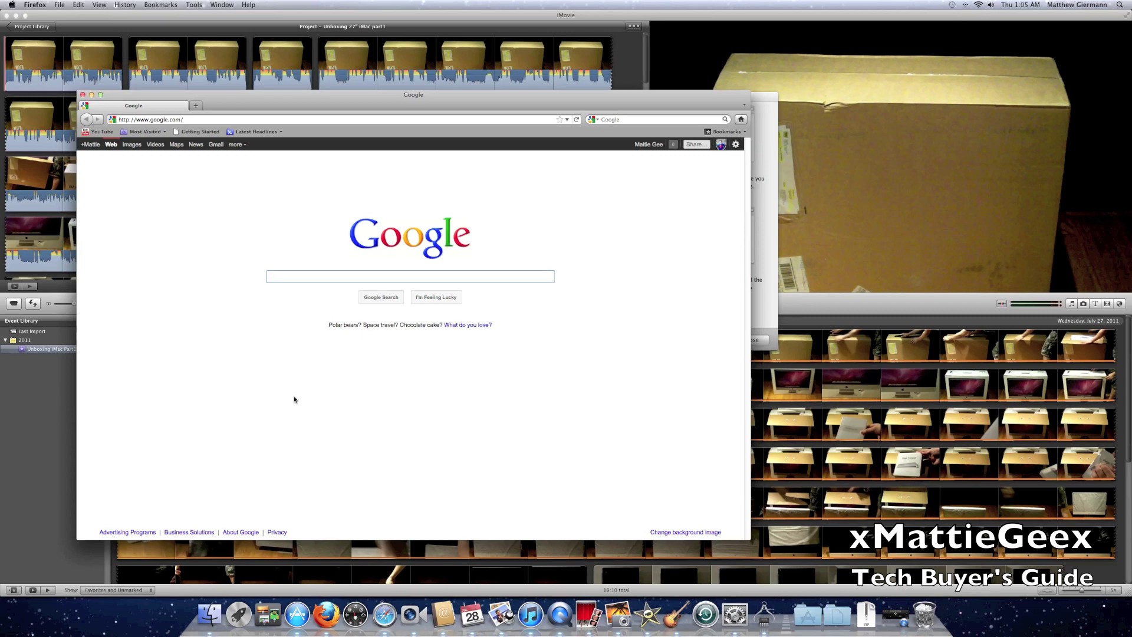
{"action": "key", "text": "super+n"}
{"action": "key", "text": "super+n"}
{"action": "key", "text": "super+n"}
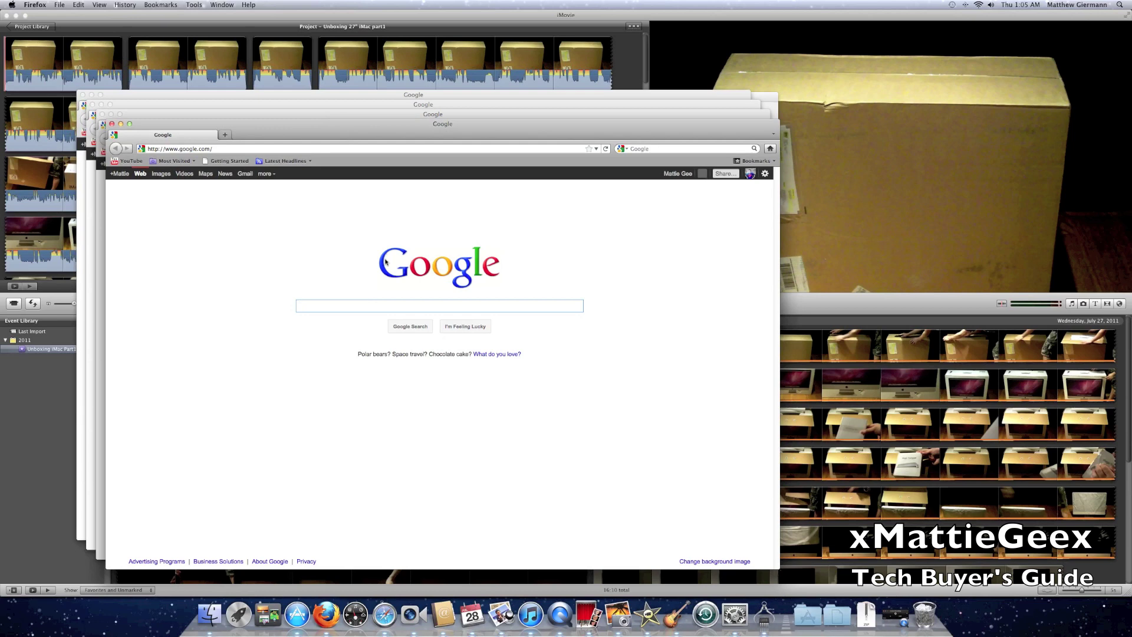
{"action": "key", "text": "ctrl+Up"}
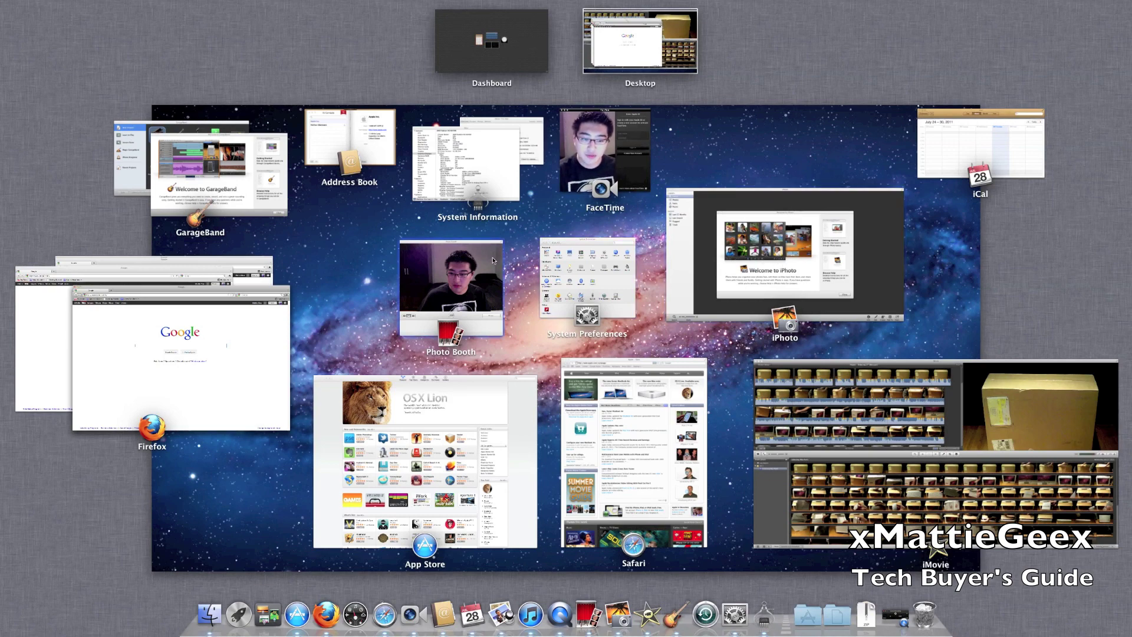
- Move iPhoto, iMovie, System Information and Address Book each onto a new desktop
{"action": "left_click_drag", "start_coordinate": [777, 264], "coordinate": [765, 56]}
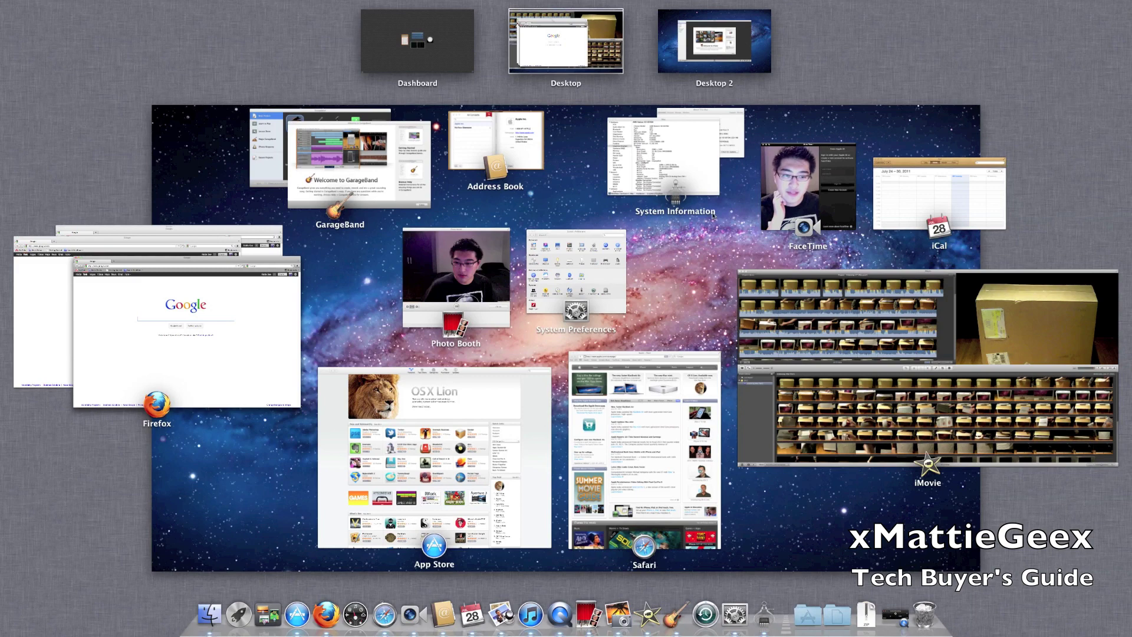
{"action": "left_click_drag", "start_coordinate": [855, 354], "coordinate": [806, 37]}
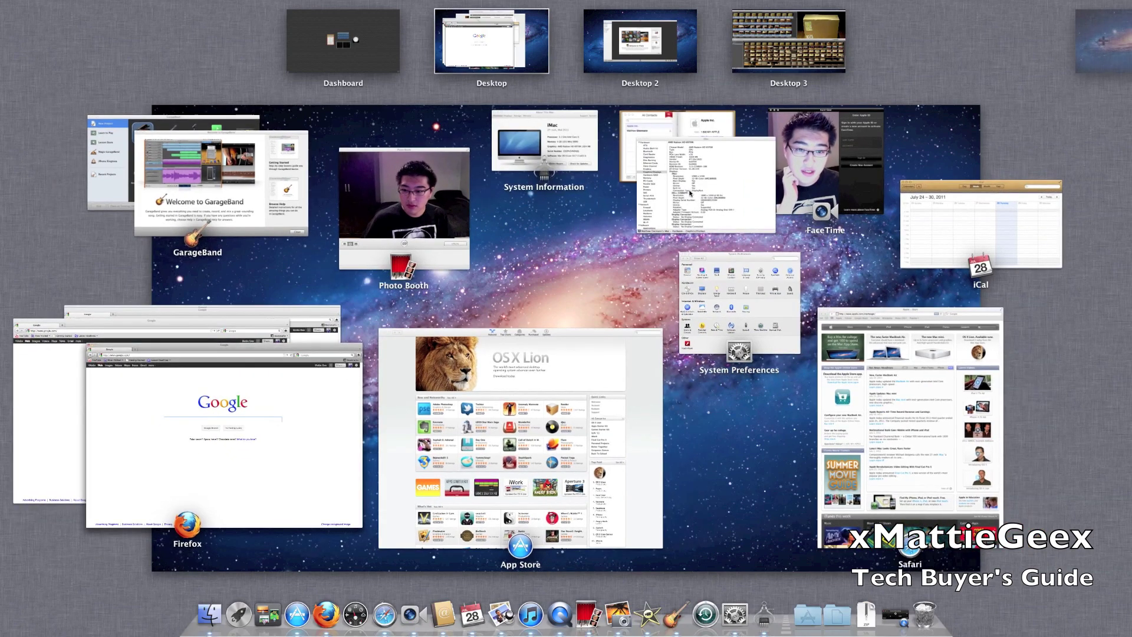
{"action": "left_click_drag", "start_coordinate": [691, 193], "coordinate": [1079, 59]}
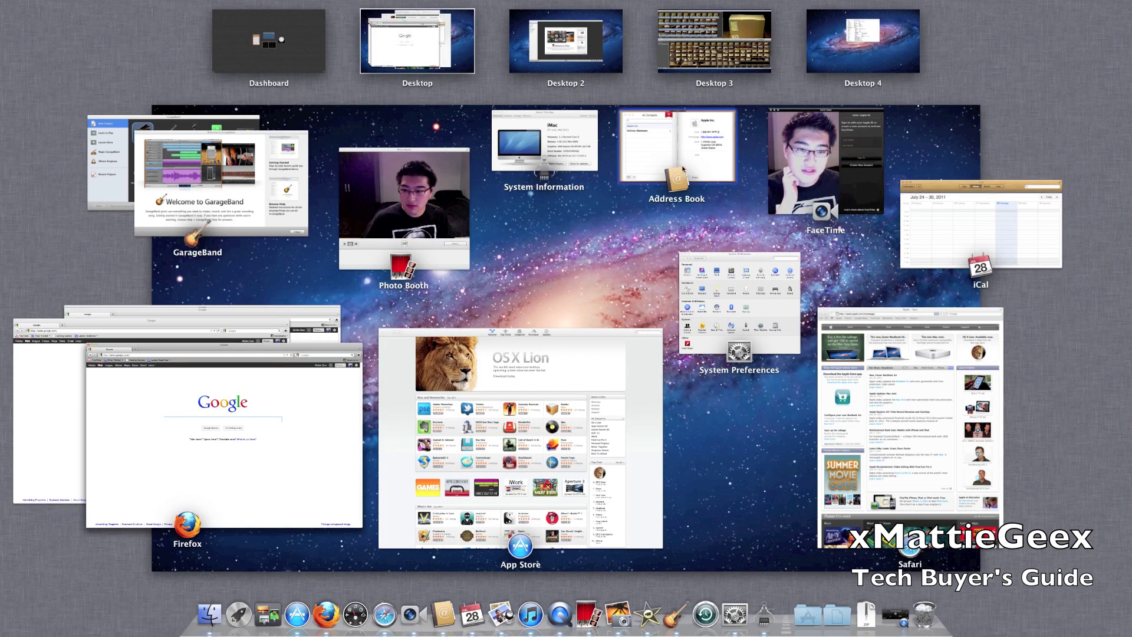
{"action": "left_click_drag", "start_coordinate": [684, 170], "coordinate": [943, 59]}
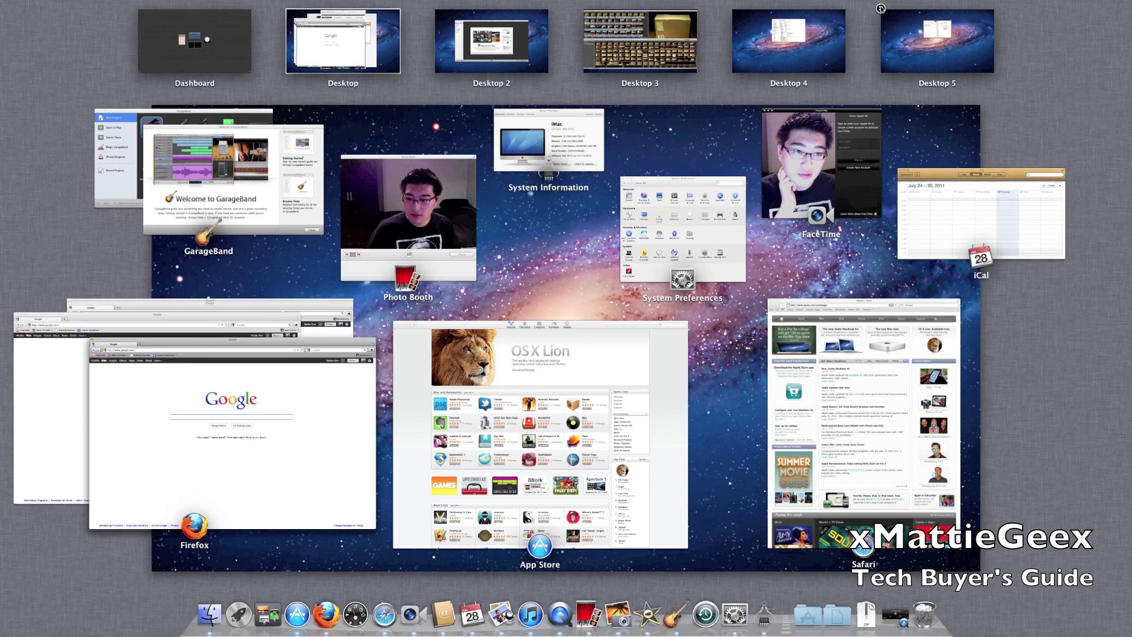
- Remove Desktops 5, 4 and 3, then bring up Launchpad's app grid
{"action": "left_click", "coordinate": [880, 8]}
{"action": "left_click", "coordinate": [807, 9]}
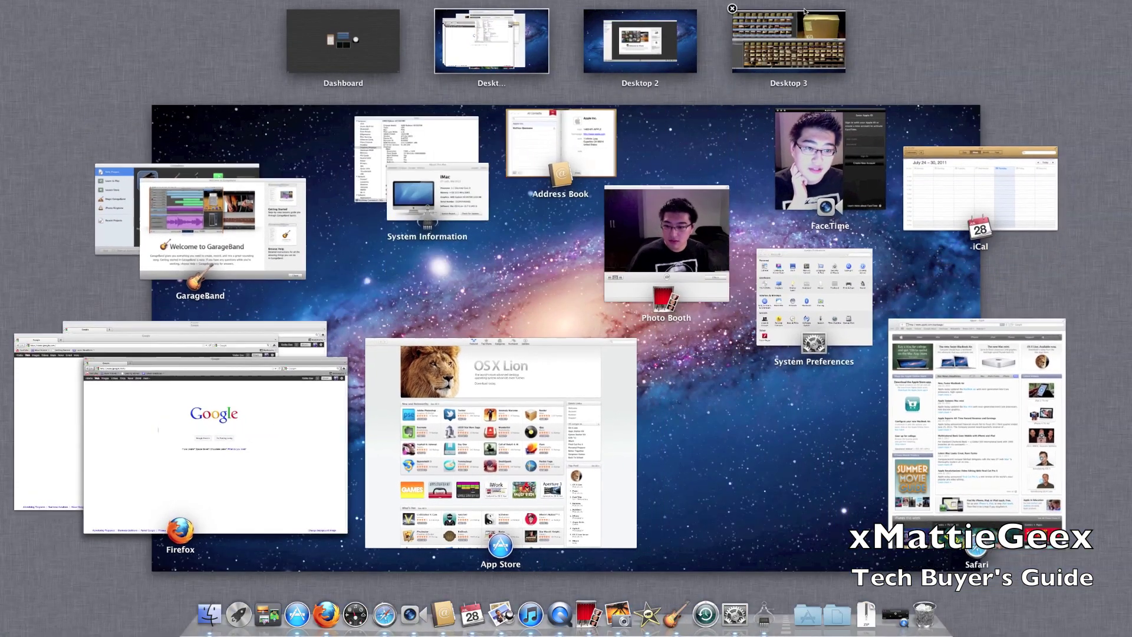
{"action": "left_click", "coordinate": [732, 9]}
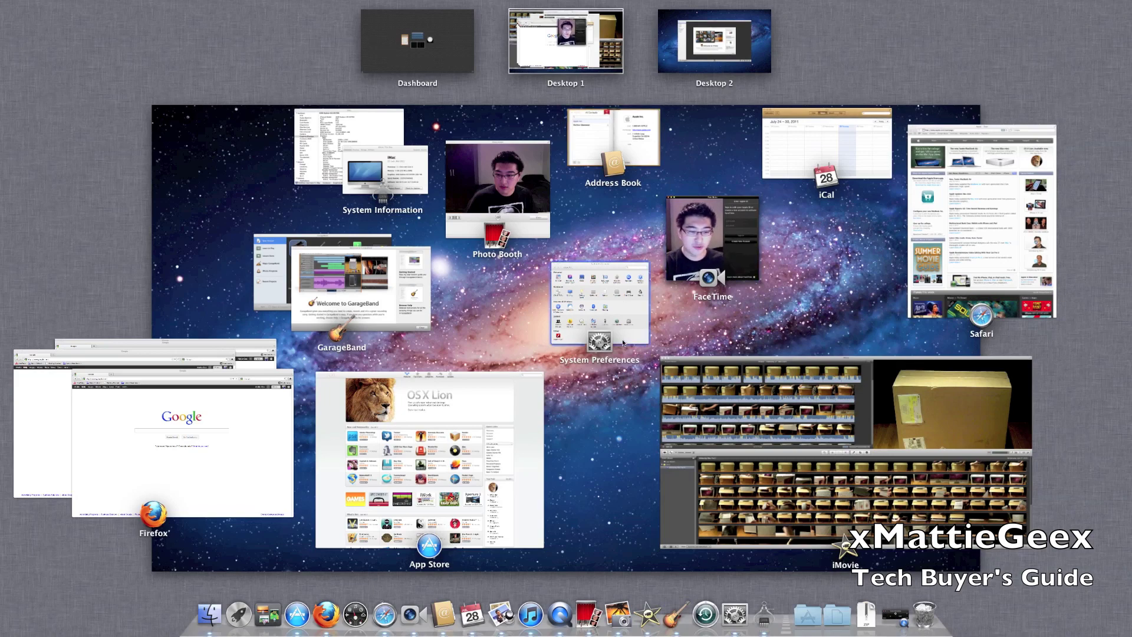
{"action": "left_click", "coordinate": [239, 615]}
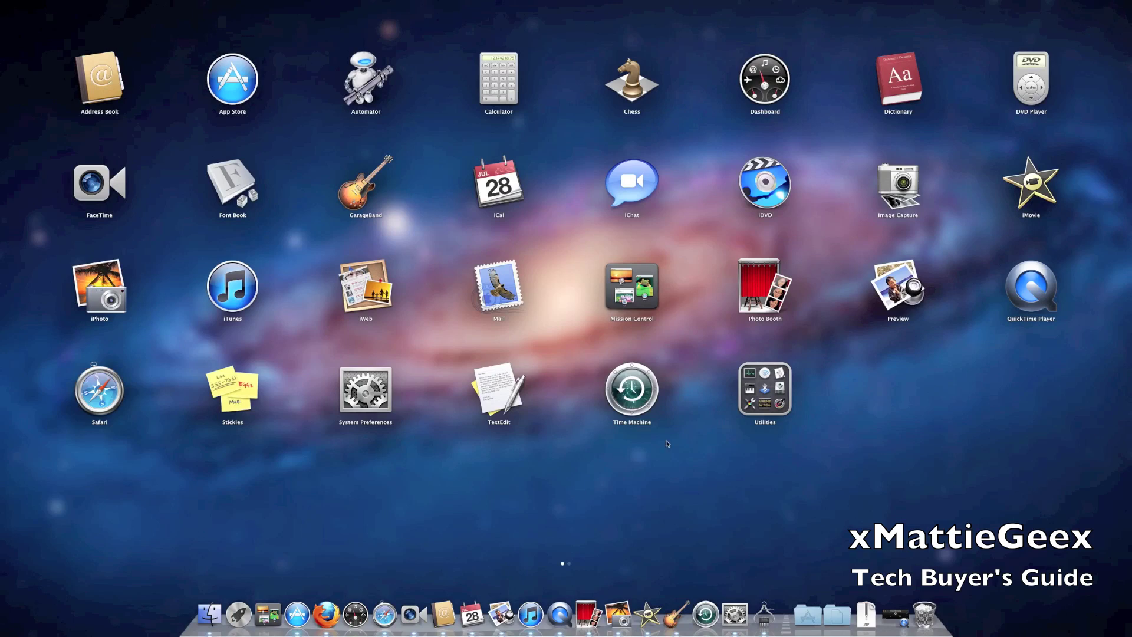
{"action": "scroll", "coordinate": [859, 293], "scroll_direction": "right", "scroll_amount": 5}
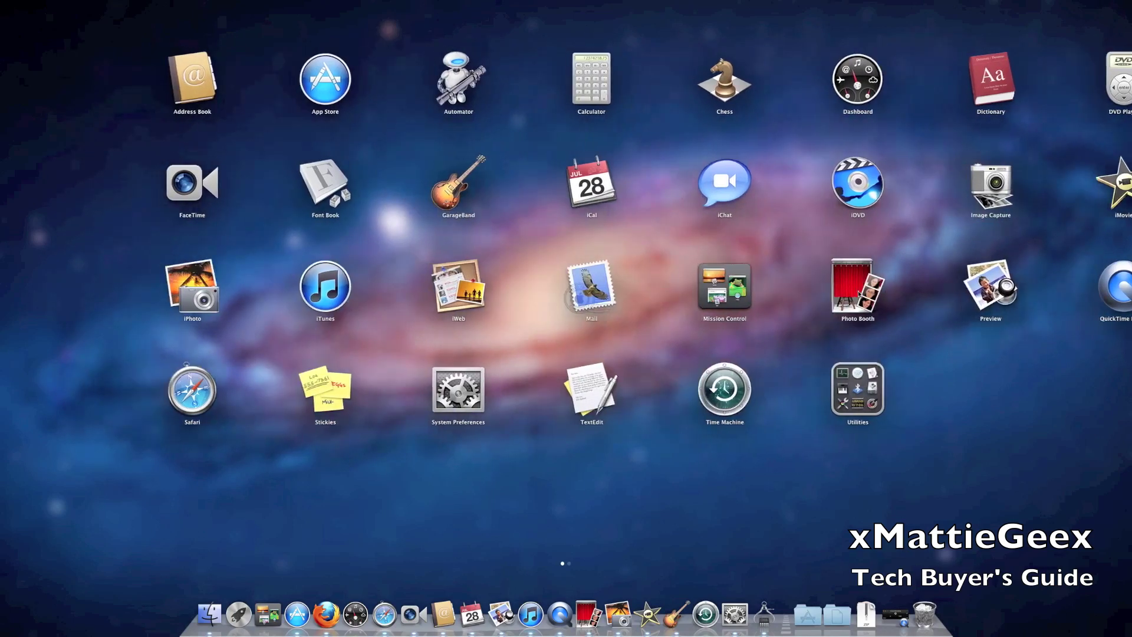
{"action": "scroll", "coordinate": [859, 294], "scroll_direction": "left", "scroll_amount": 5}
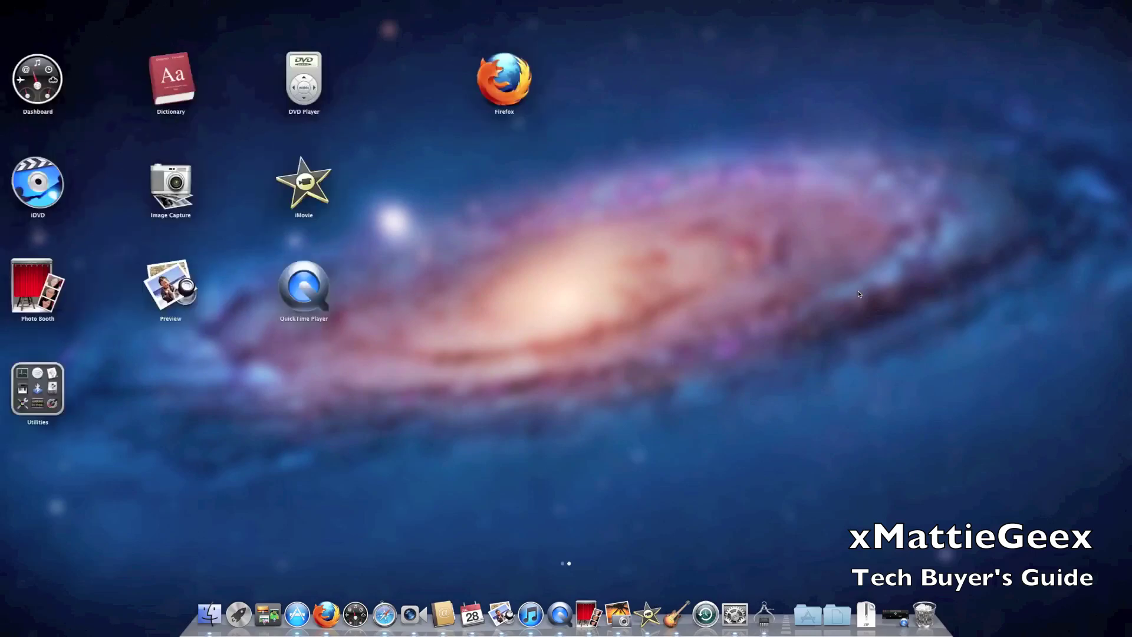
{"action": "scroll", "coordinate": [859, 294], "scroll_direction": "right", "scroll_amount": 5}
{"action": "scroll", "coordinate": [858, 294], "scroll_direction": "left", "scroll_amount": 5}
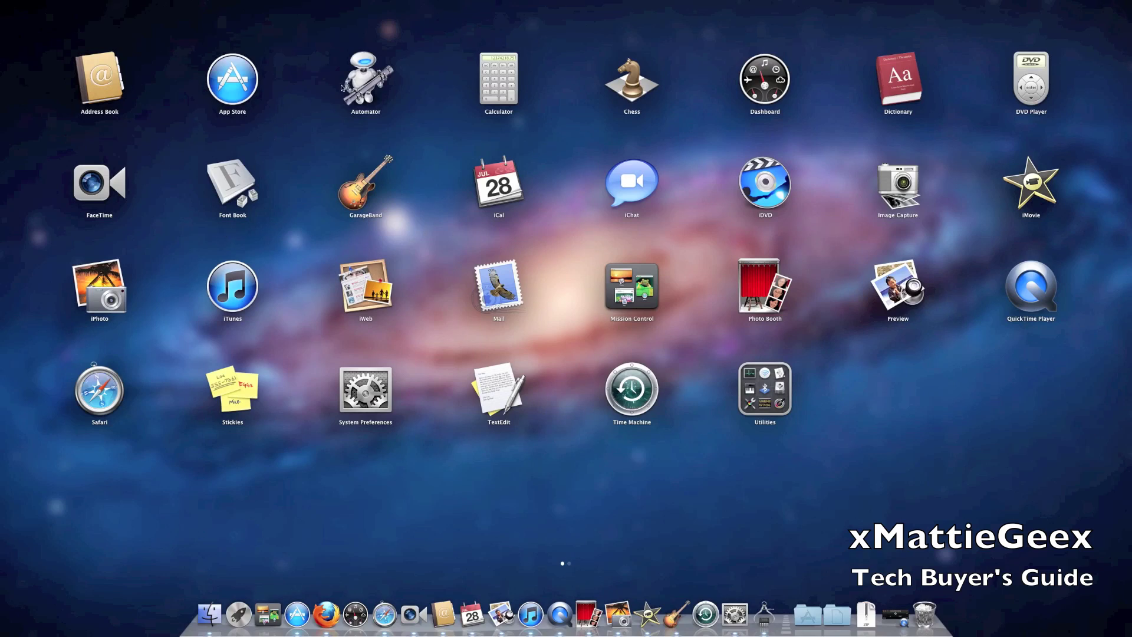
{"action": "left_click", "coordinate": [767, 396]}
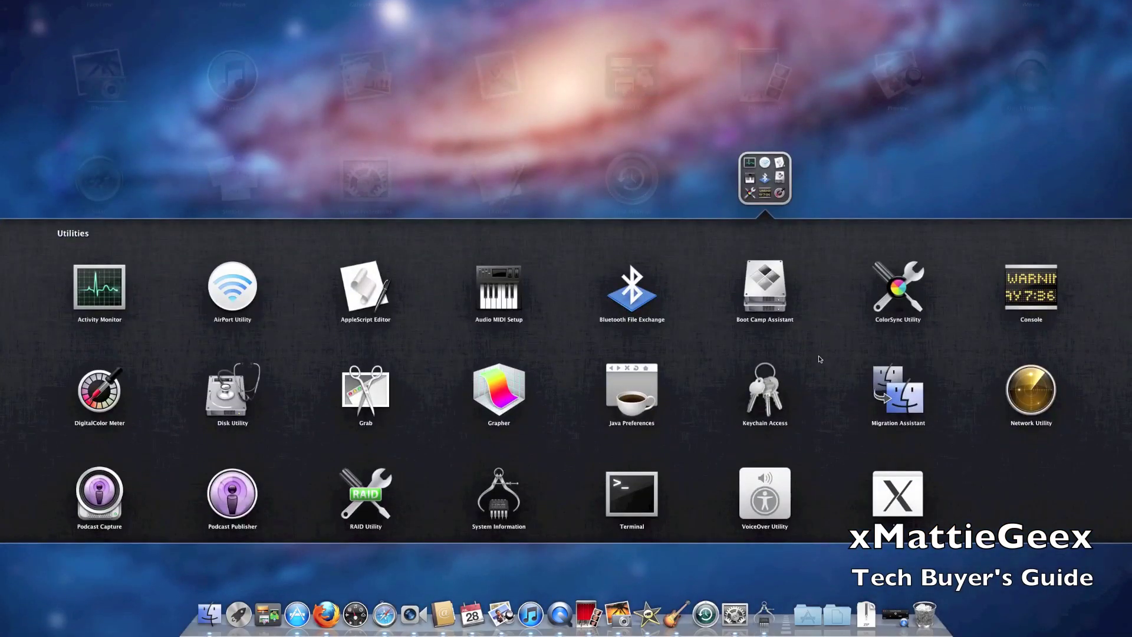
{"action": "left_click", "coordinate": [614, 152]}
{"action": "left_click", "coordinate": [778, 416]}
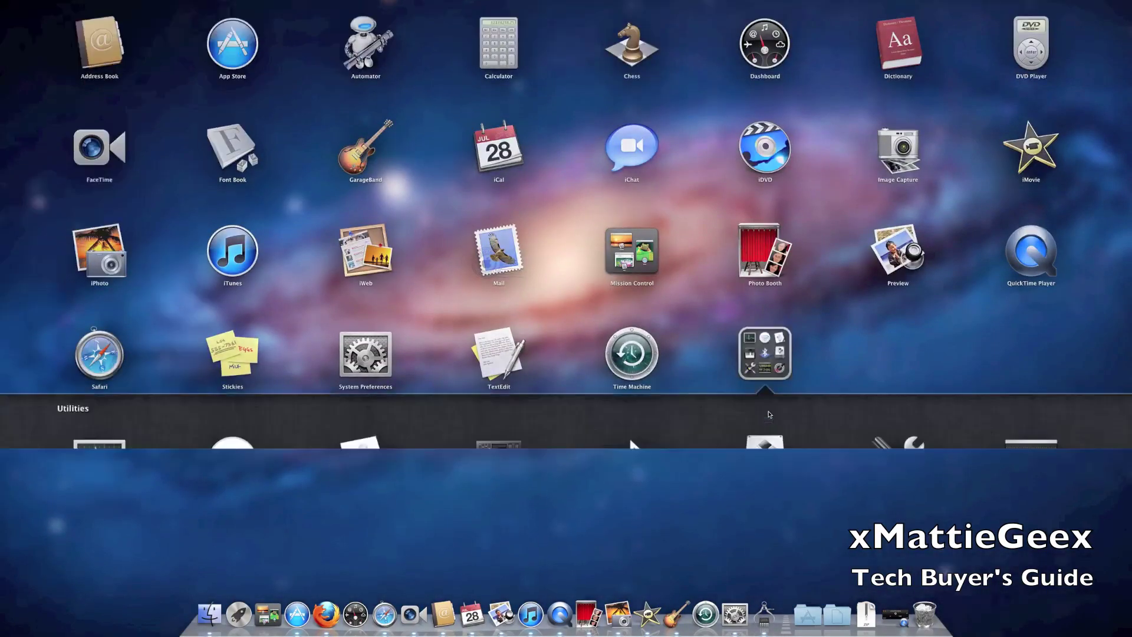
{"action": "left_click", "coordinate": [77, 234]}
{"action": "left_click", "coordinate": [117, 220]}
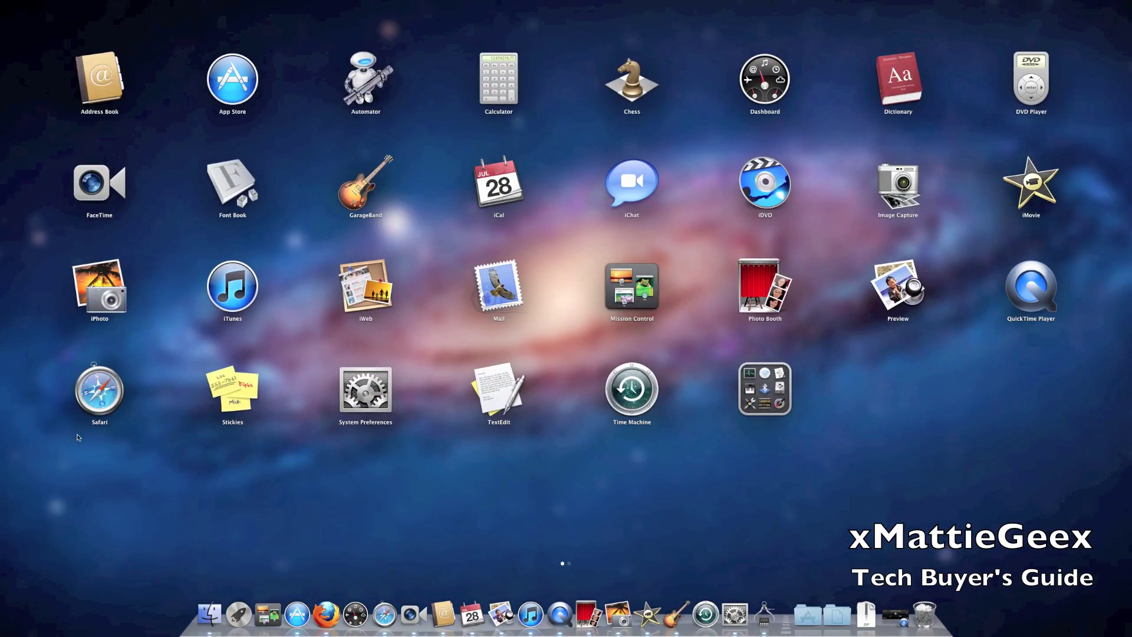
- Combine Safari and Firefox into a new Launchpad folder named Browers
{"action": "mouse_move", "coordinate": [99, 404]}
{"action": "left_mouse_down"}
{"action": "mouse_move", "coordinate": [1082, 369]}
{"action": "mouse_move", "coordinate": [1112, 357]}
{"action": "mouse_move", "coordinate": [1123, 369]}
{"action": "mouse_move", "coordinate": [242, 164]}
{"action": "mouse_move", "coordinate": [90, 89]}
{"action": "mouse_move", "coordinate": [232, 90]}
{"action": "left_mouse_up"}
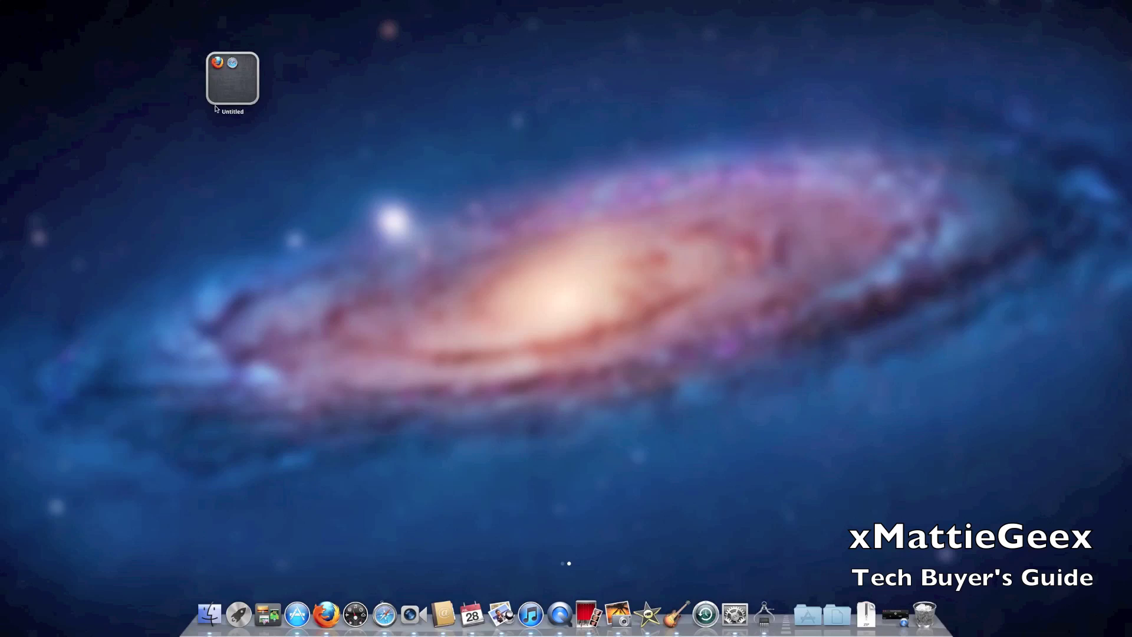
{"action": "left_click", "coordinate": [230, 82]}
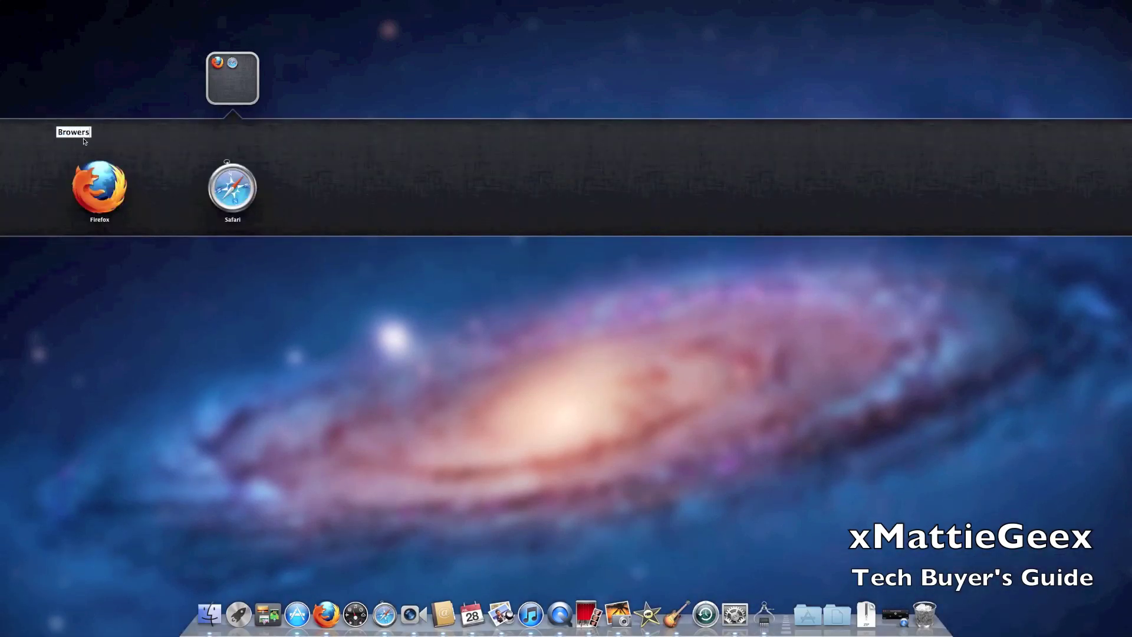
{"action": "left_click", "coordinate": [137, 71]}
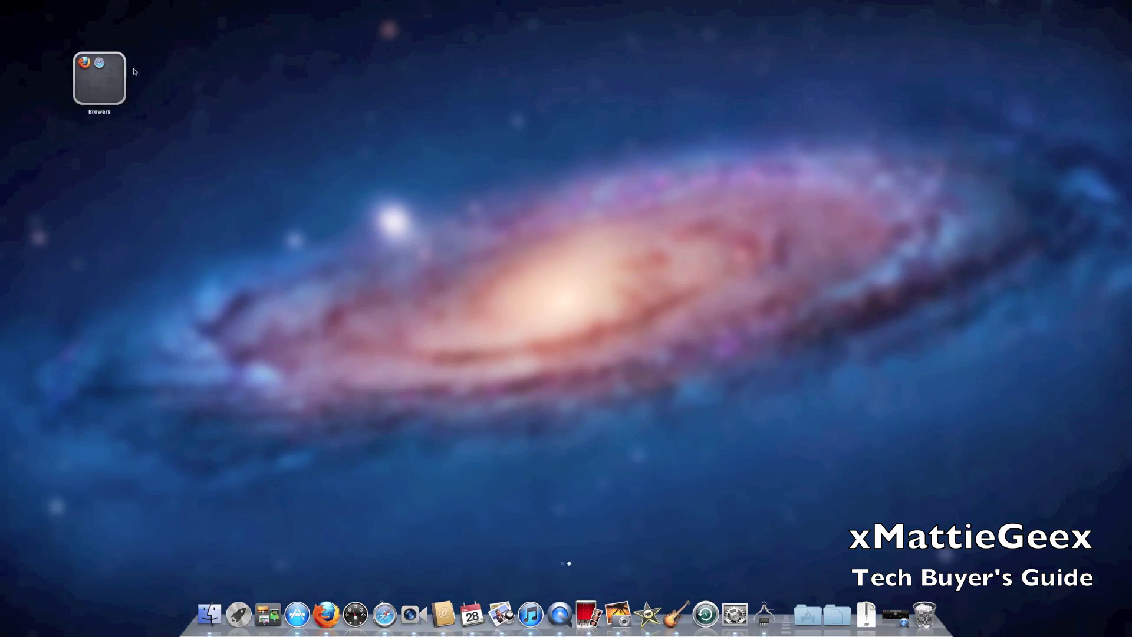
- Take Safari back out of the Browers folder and return to Launchpad's first page
{"action": "left_click", "coordinate": [105, 77]}
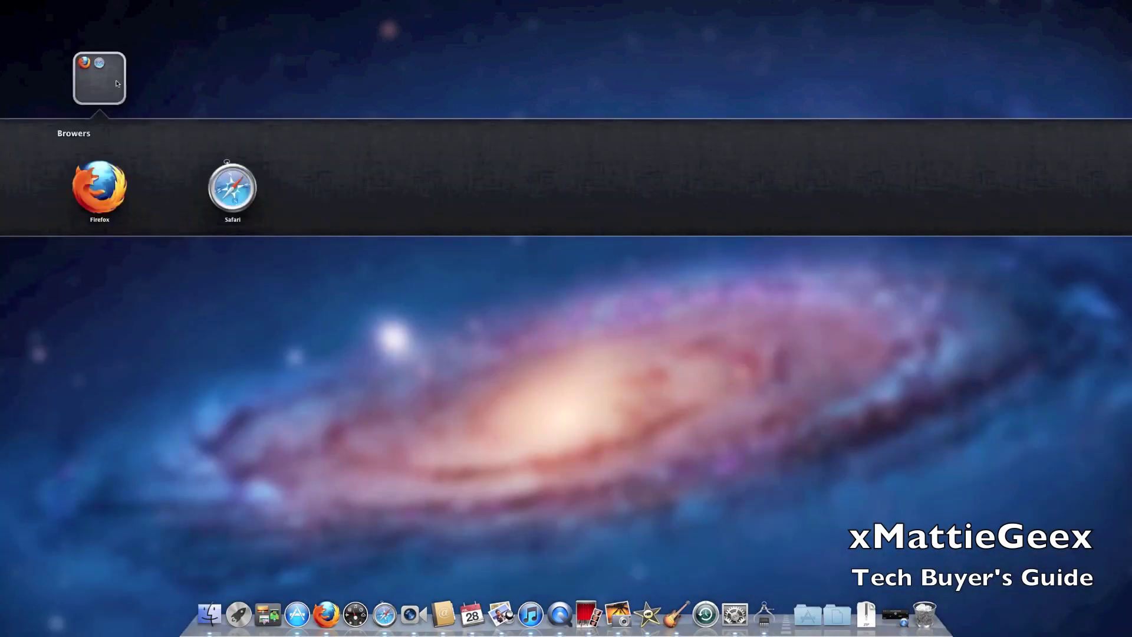
{"action": "left_click_drag", "start_coordinate": [242, 198], "coordinate": [207, 321]}
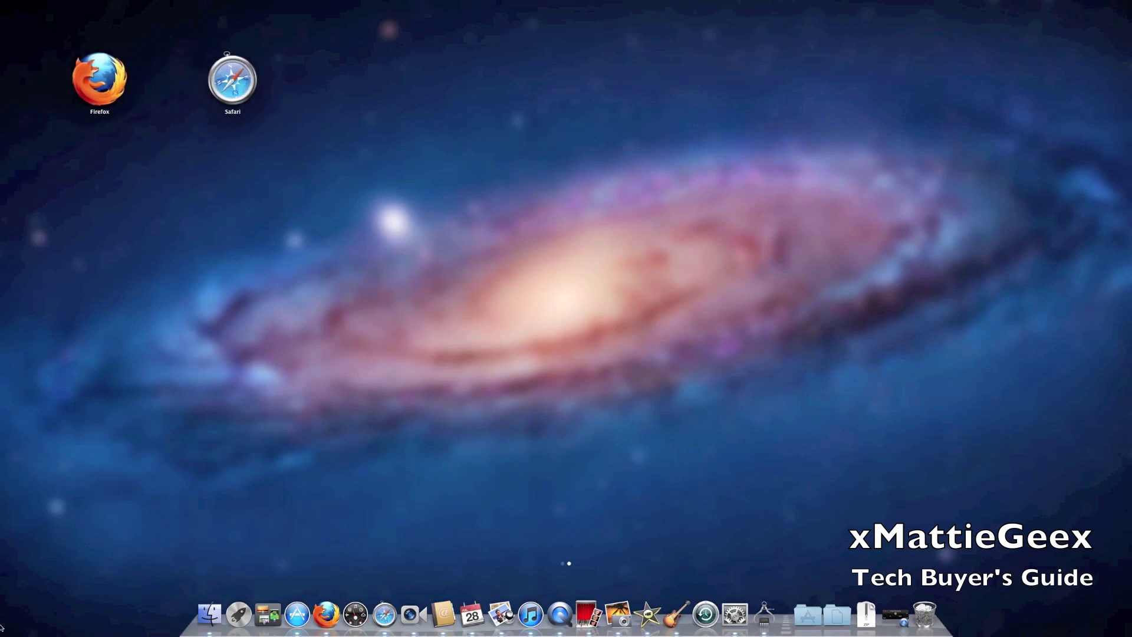
{"action": "scroll", "coordinate": [259, 425], "scroll_direction": "left", "scroll_amount": 3}
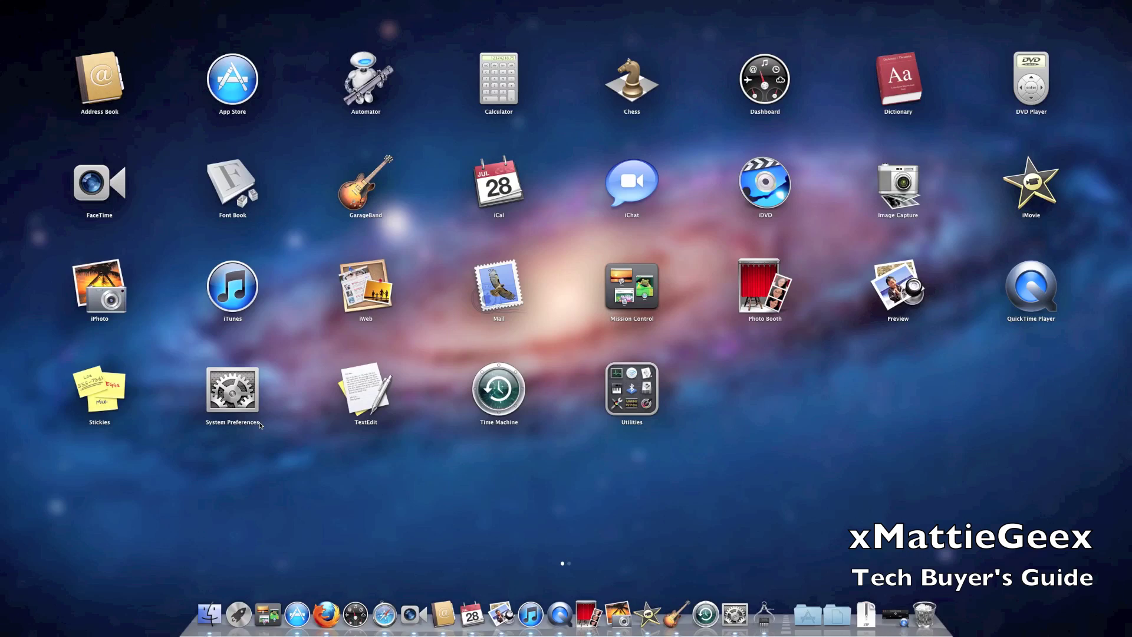
- Close Launchpad, then use Mission Control to bring Firefox forward and open a new tab
{"action": "key", "text": "Escape"}
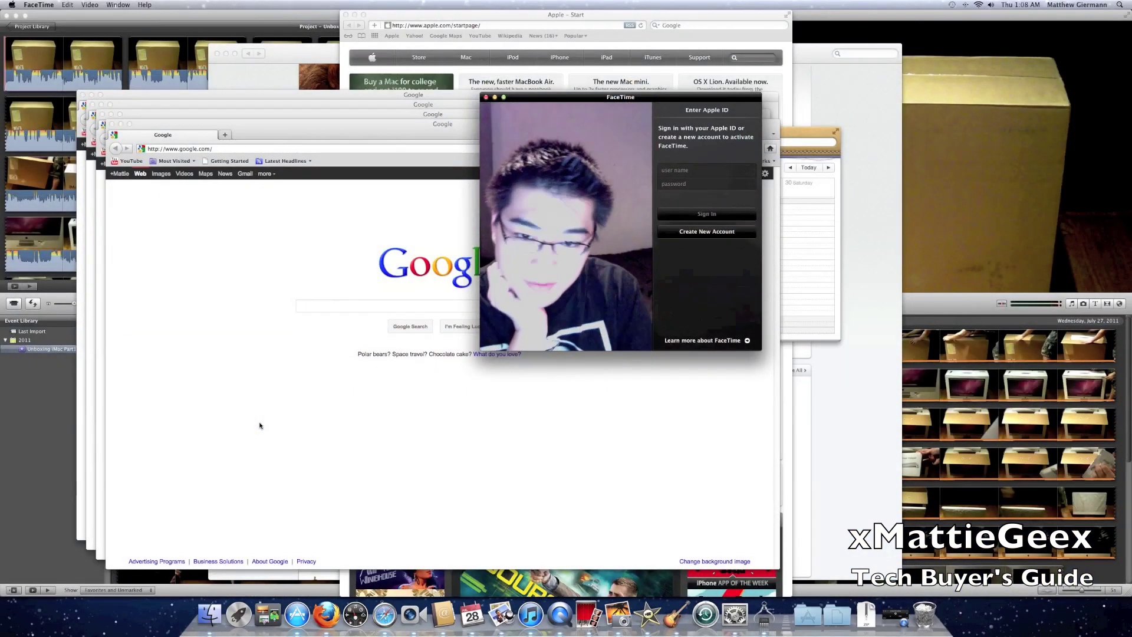
{"action": "key", "text": "F3"}
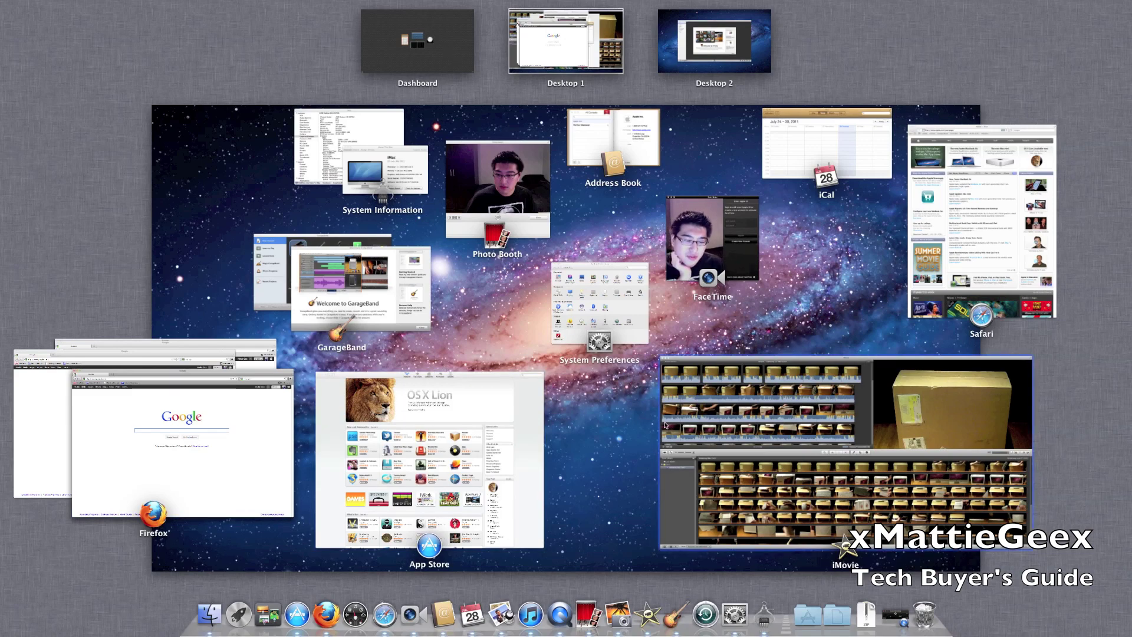
{"action": "left_click", "coordinate": [247, 433]}
{"action": "double_click", "coordinate": [391, 131]}
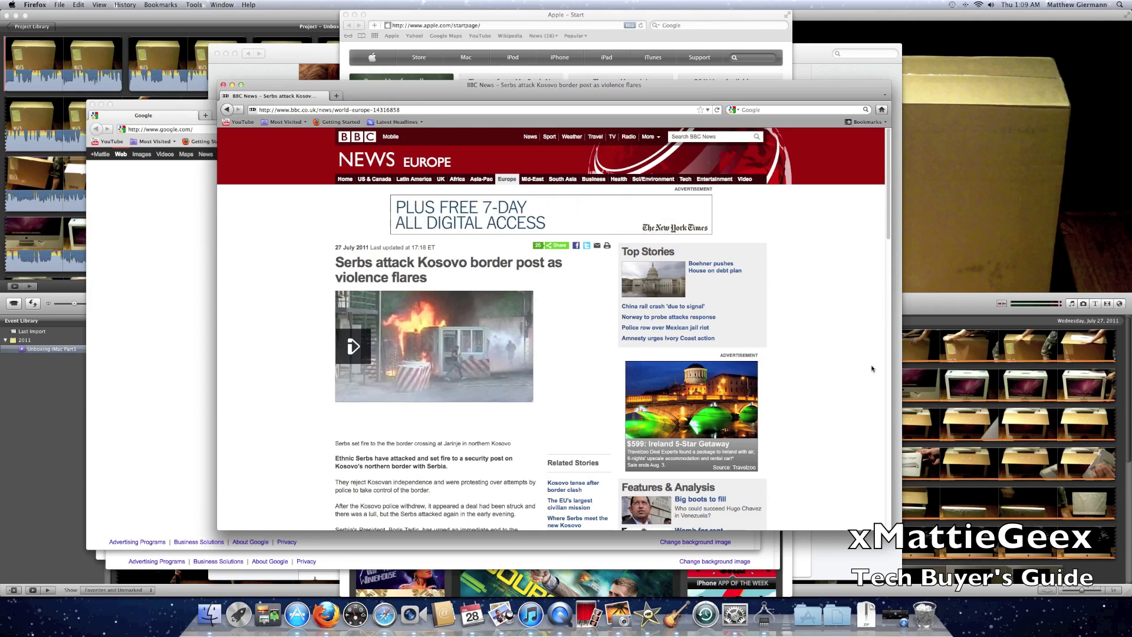
- Step back and forward between Google and Mozilla's Getting Started page, ending on Getting Started
{"action": "key", "text": "super+bracketleft"}
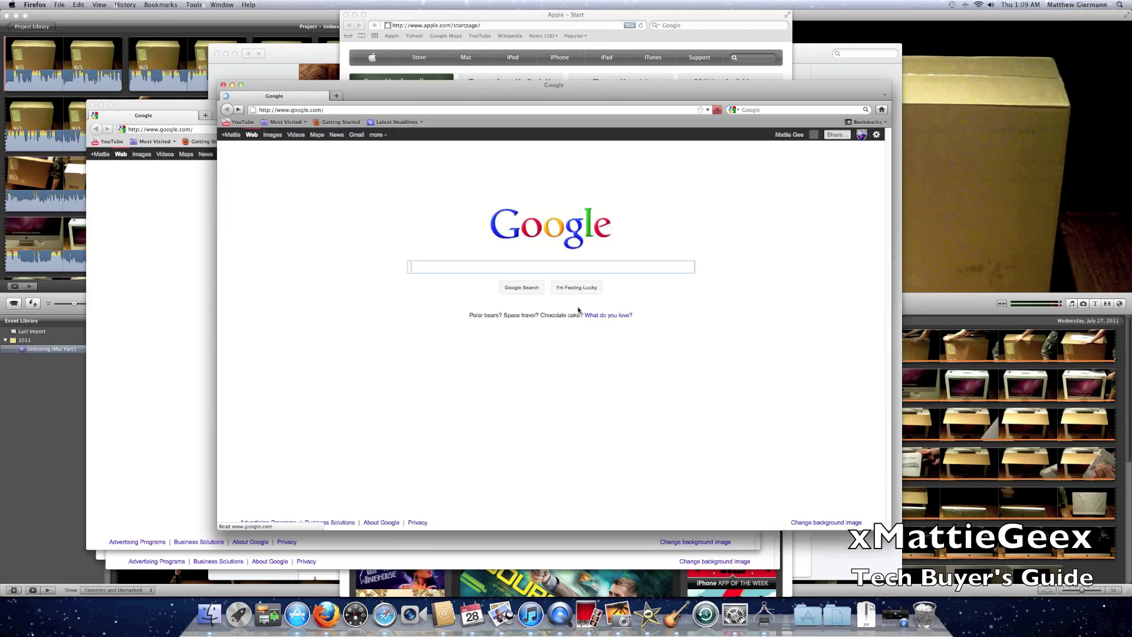
{"action": "key", "text": "super+bracketleft"}
{"action": "key", "text": "super+bracketright"}
{"action": "key", "text": "super+bracketleft"}
{"action": "key", "text": "super+bracketright"}
{"action": "key", "text": "super+bracketleft"}
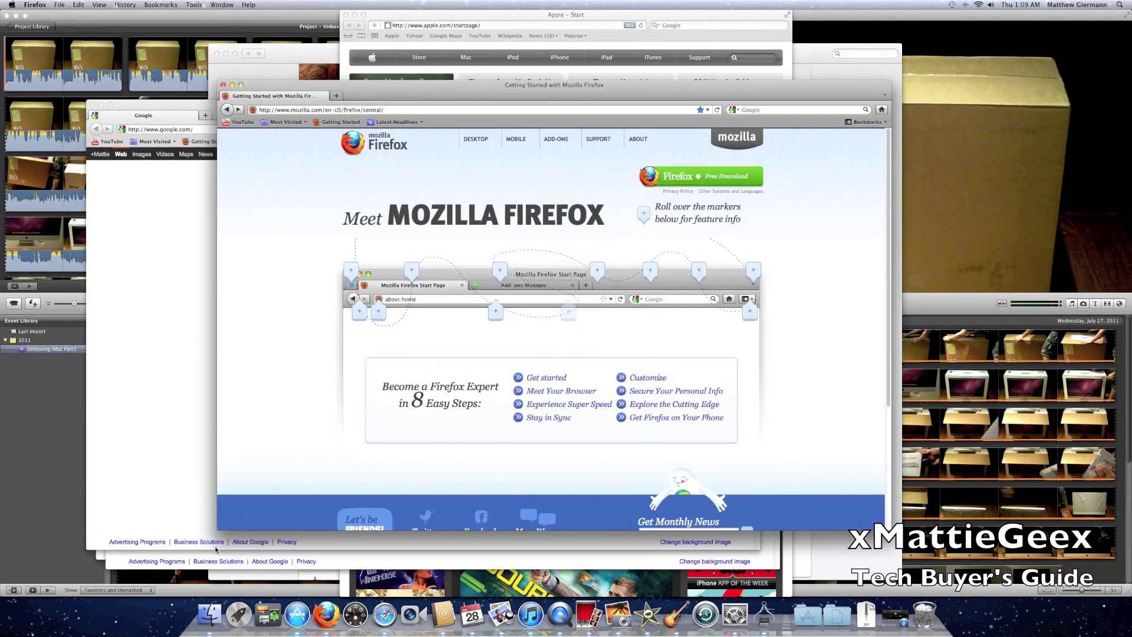
{"action": "left_click", "coordinate": [386, 616]}
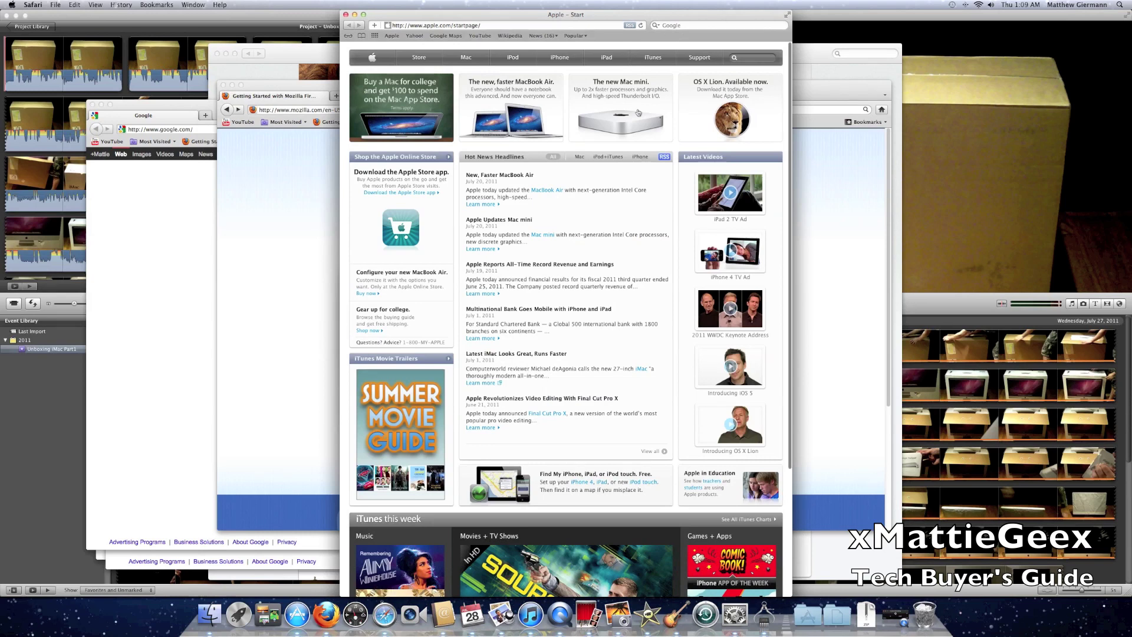
{"action": "left_click", "coordinate": [412, 59]}
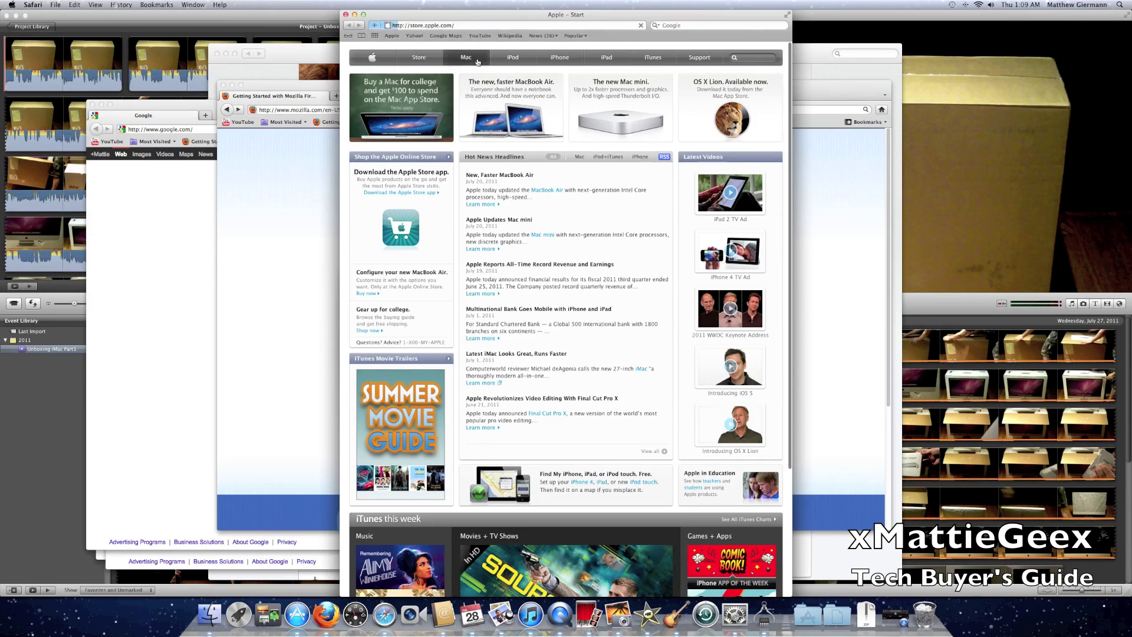
{"action": "left_click", "coordinate": [497, 140]}
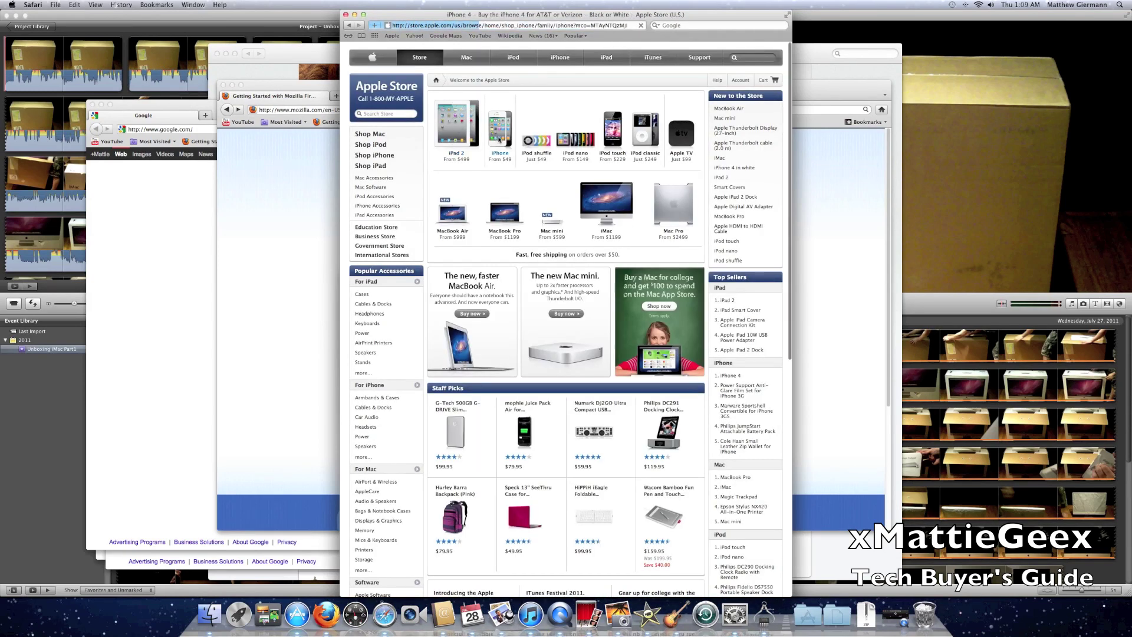
- Choose the 16GB black iPhone 4 on AT&T, then go back to the carrier selection page
{"action": "left_click", "coordinate": [539, 226]}
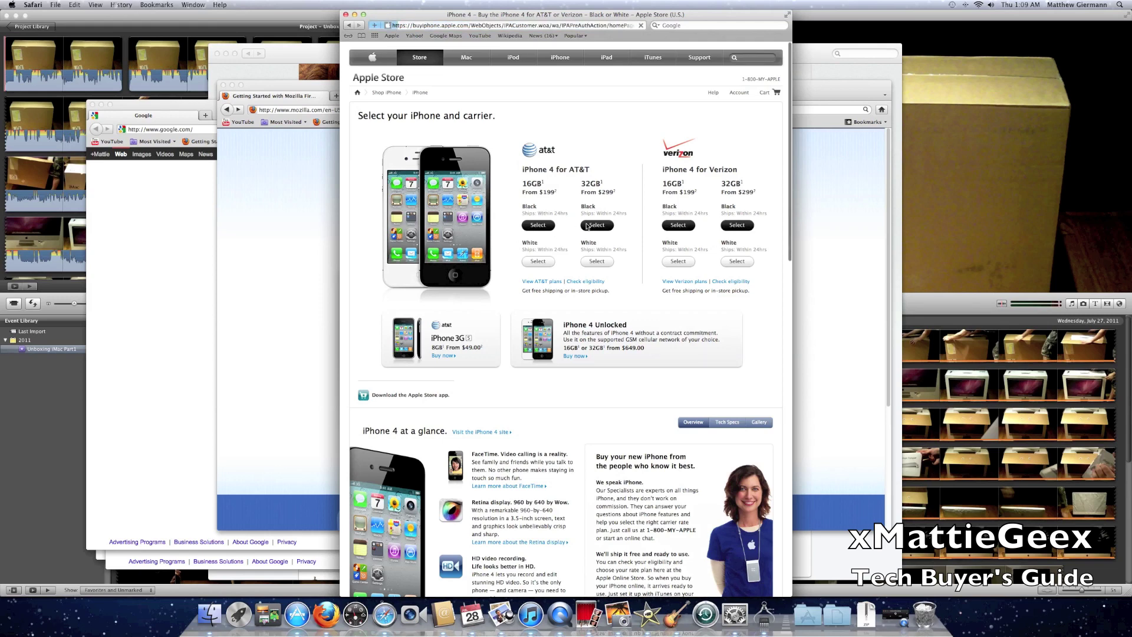
{"action": "key", "text": "super+bracketleft"}
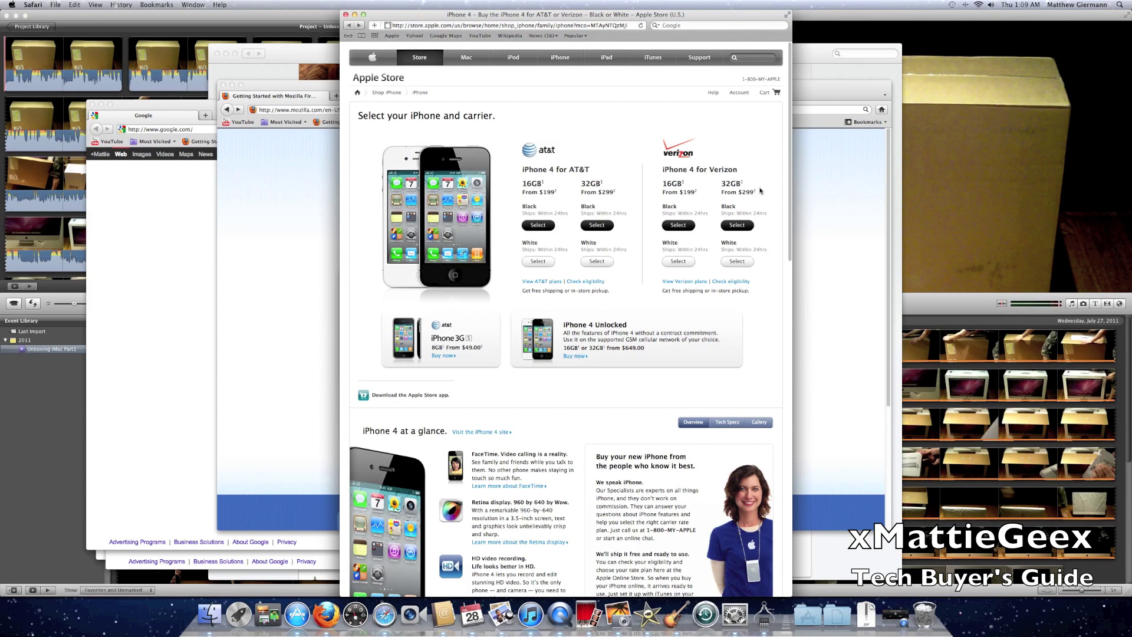
{"action": "key", "text": "super+bracketleft"}
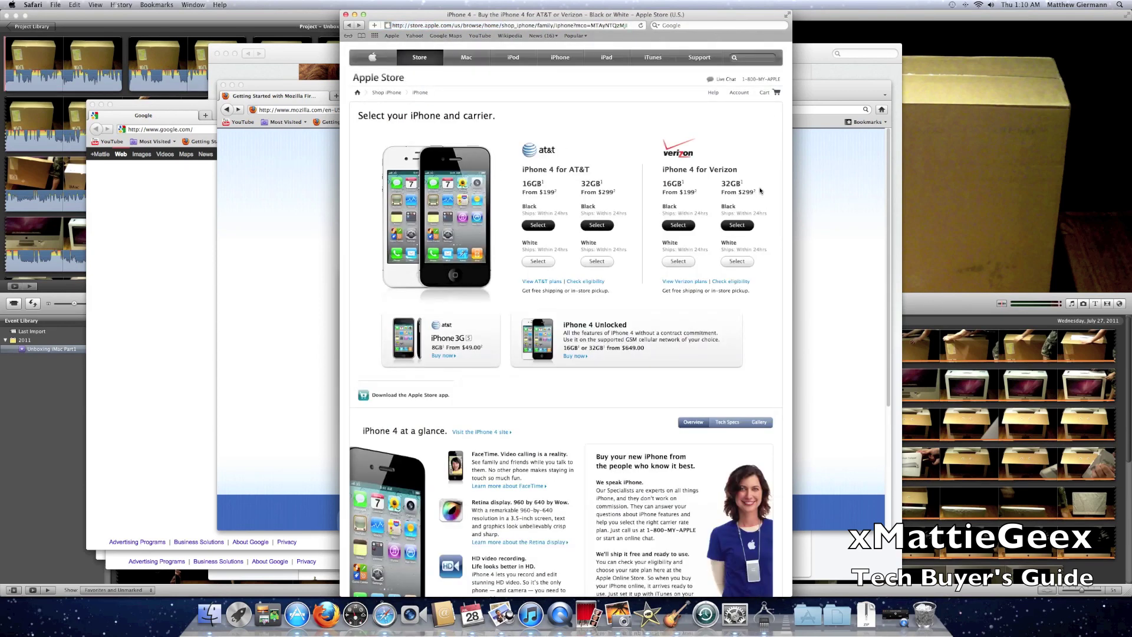
- Make Safari full screen, peek at the iPhoto desktop space, then return and advance to the AT&T customer page
{"action": "left_click", "coordinate": [789, 16]}
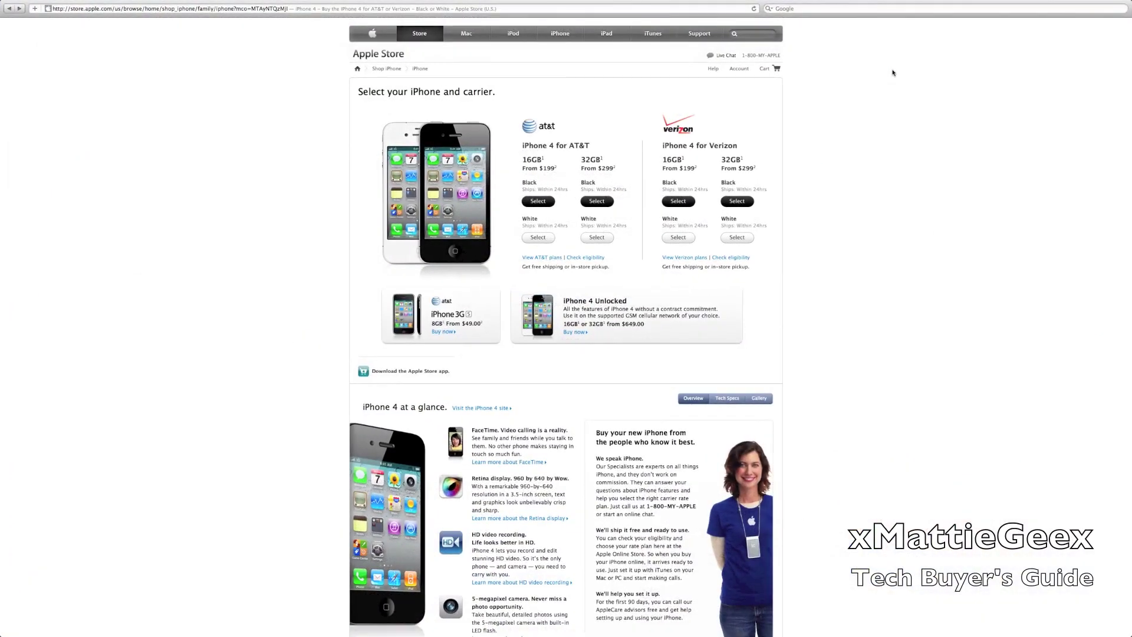
{"action": "key", "text": "ctrl+Right"}
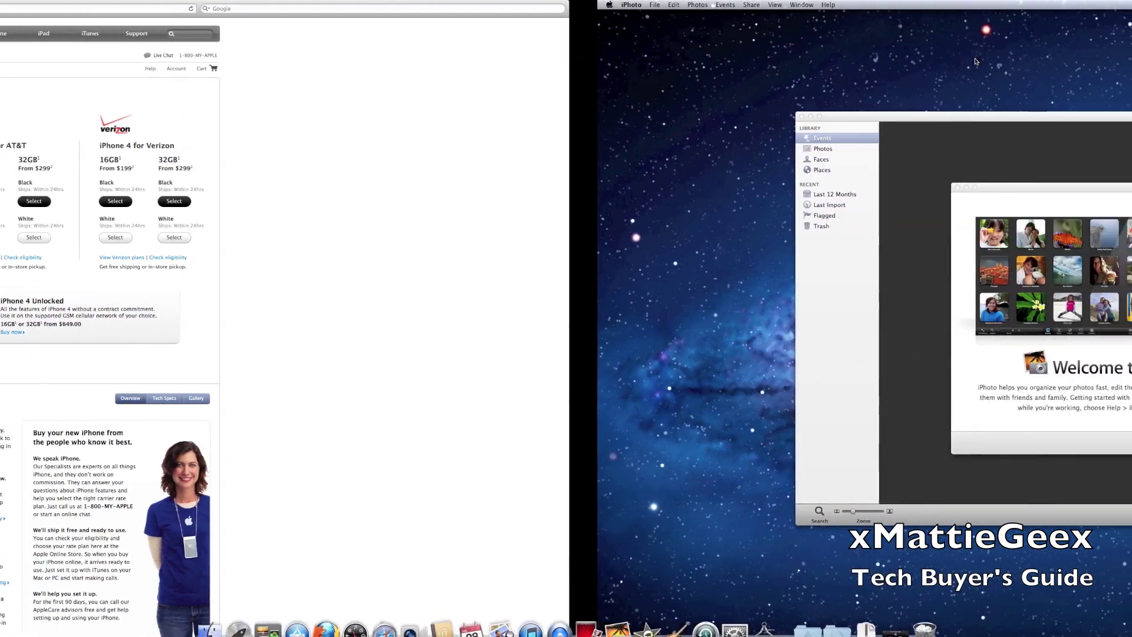
{"action": "key", "text": "ctrl+Left"}
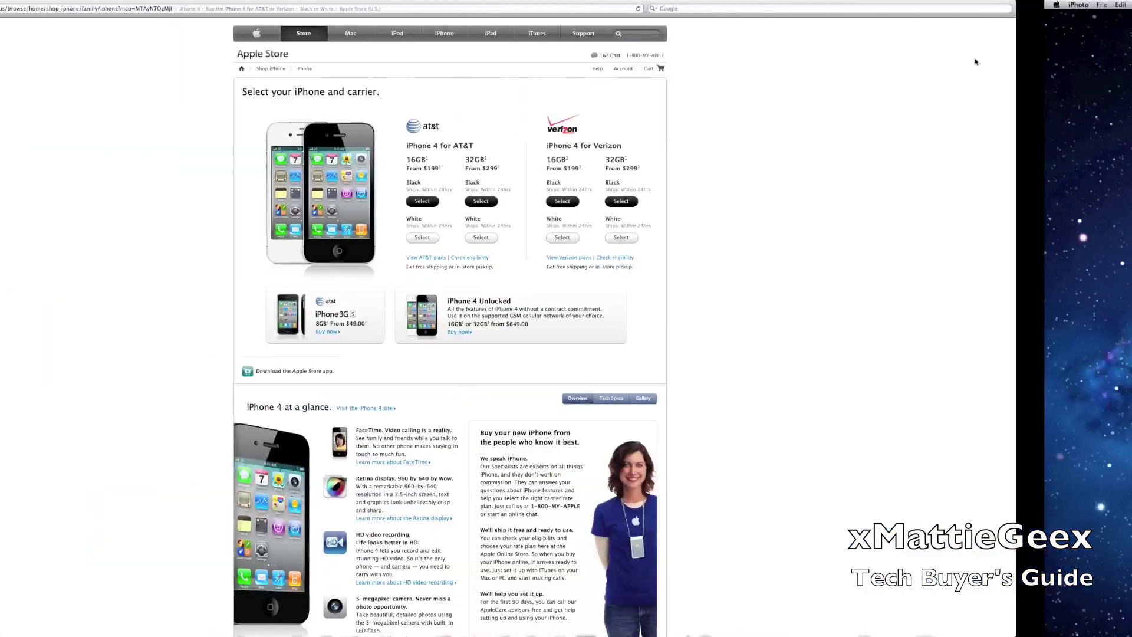
{"action": "key", "text": "ctrl+Right"}
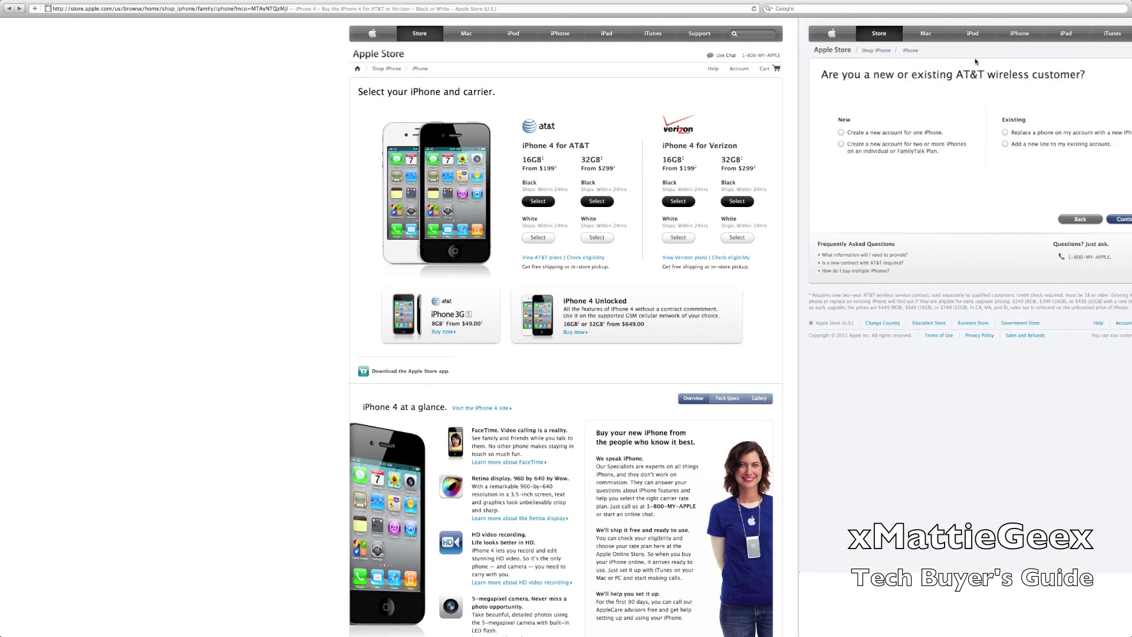